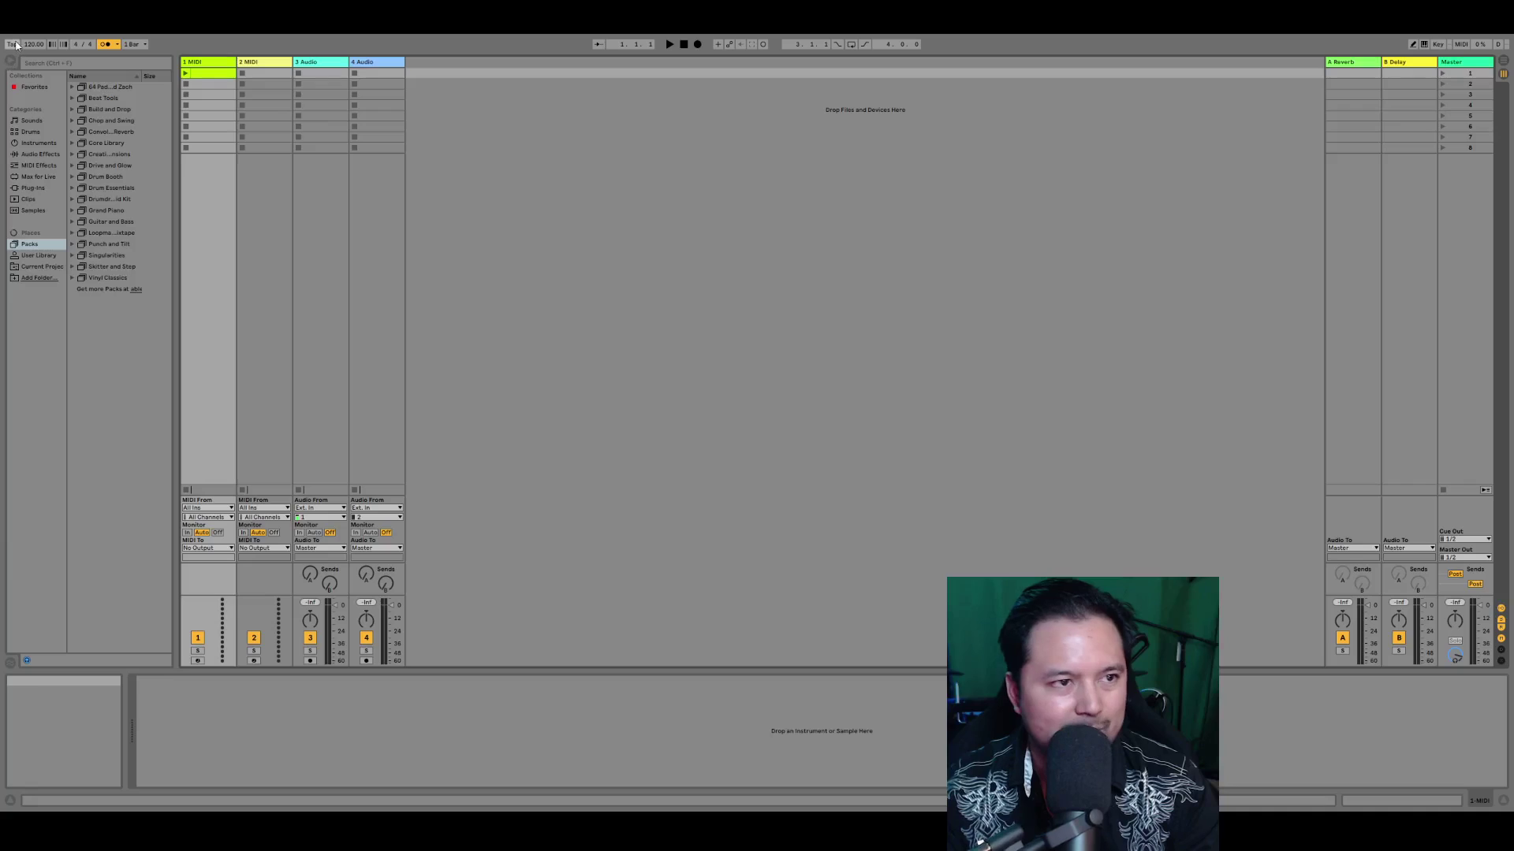
click(214, 84)
click(207, 64)
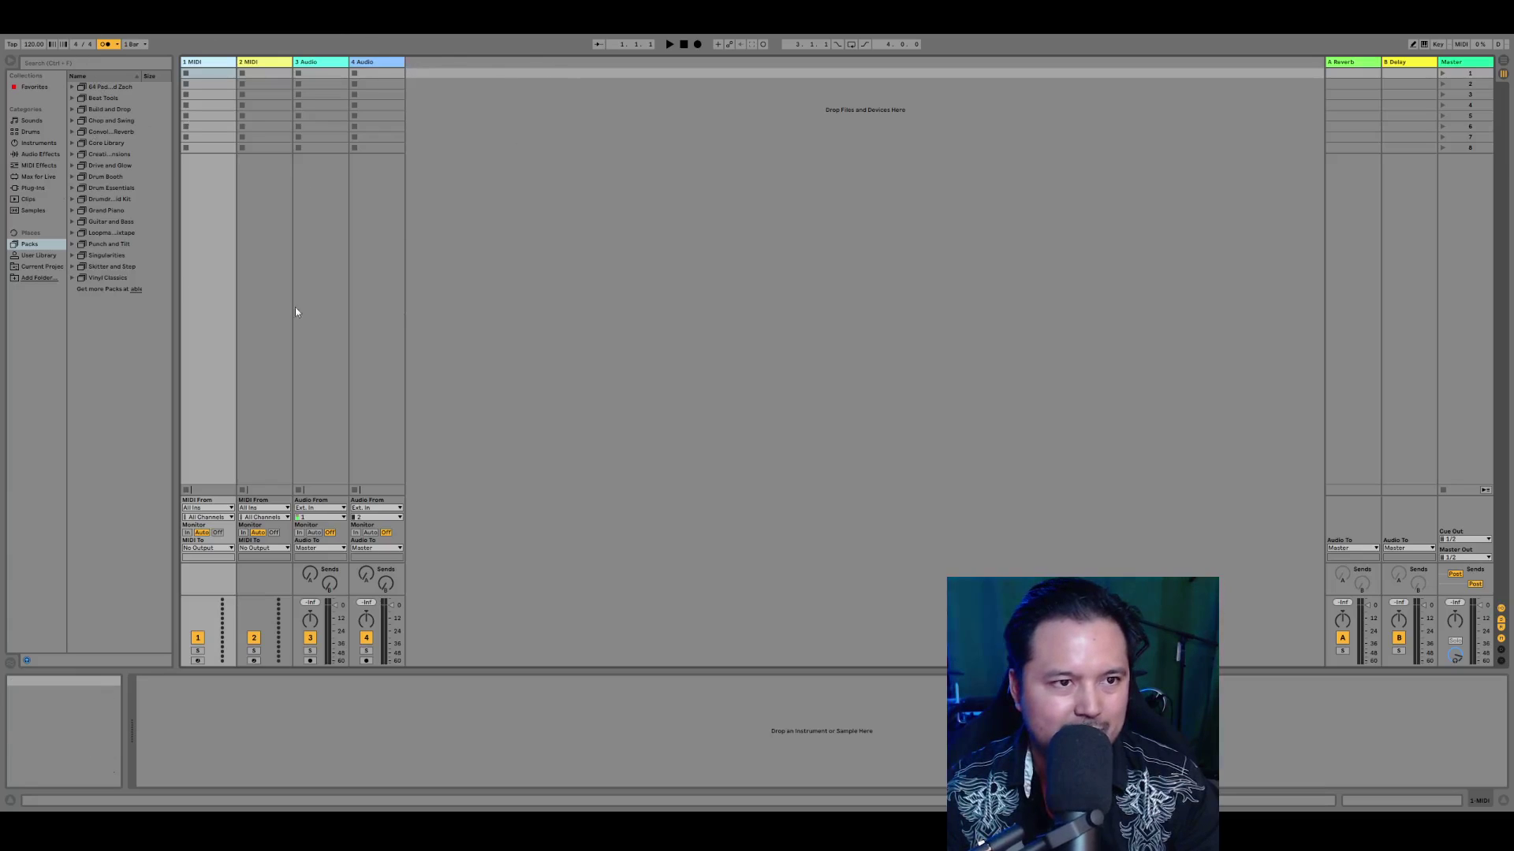
click(470, 105)
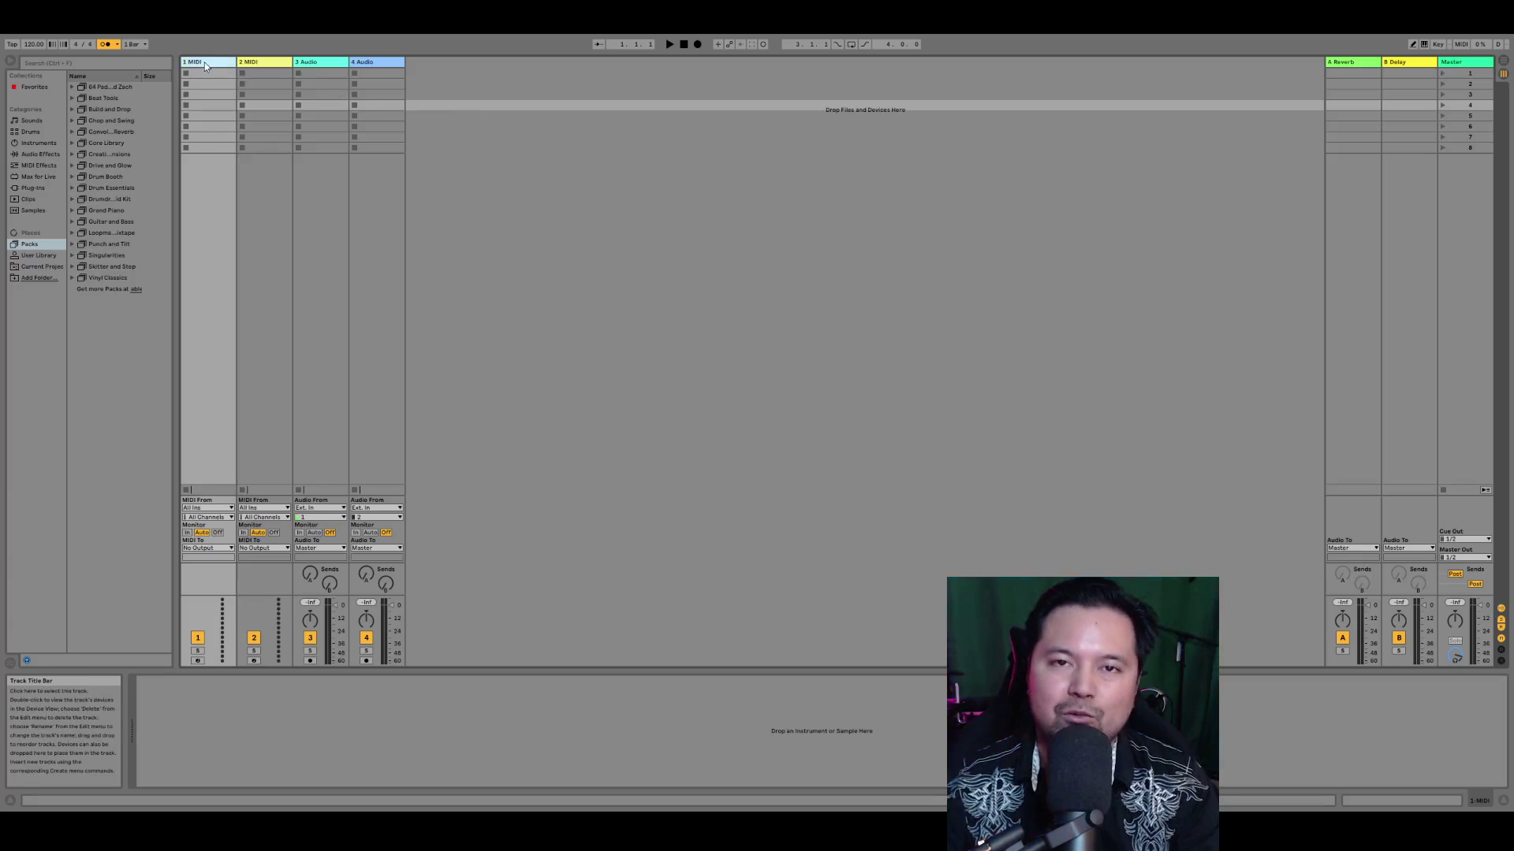
click(212, 74)
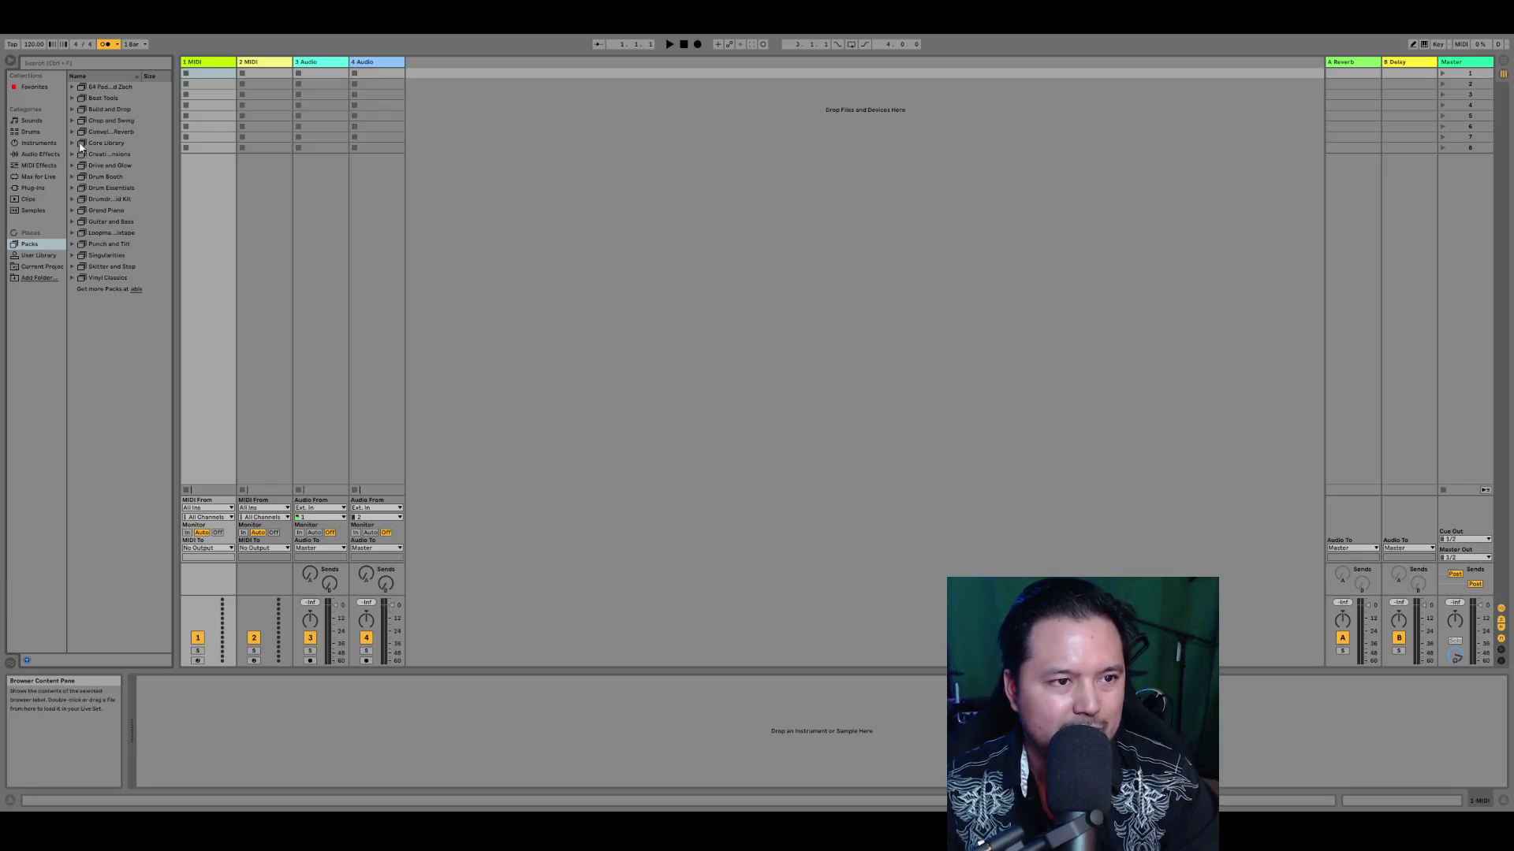
Load the 808 Core Kit onto the first MIDI track and create an empty clip in its first slot
click(47, 133)
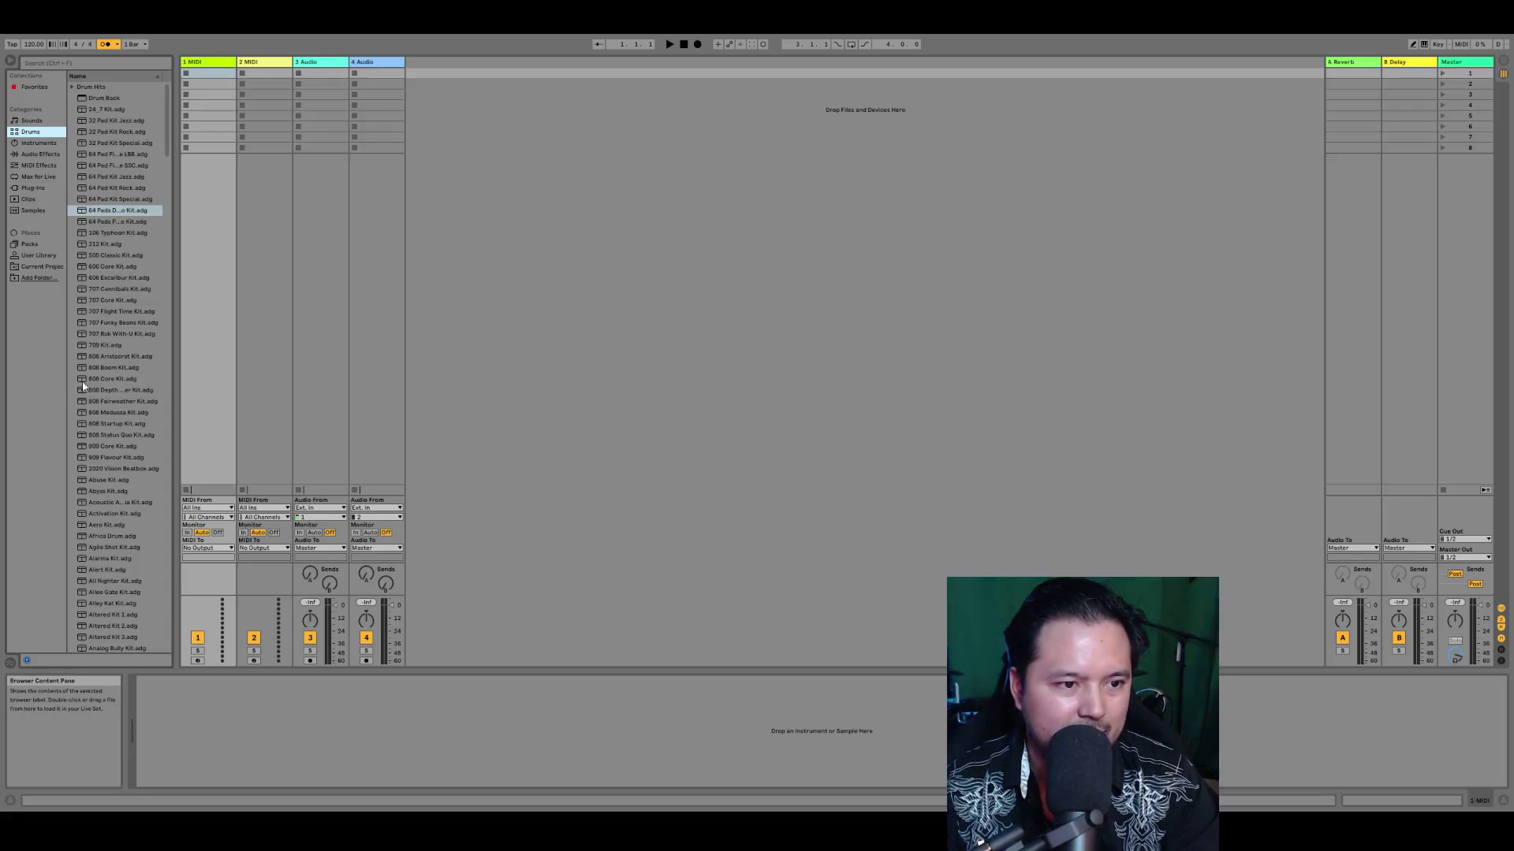
drag(91, 378, 214, 214)
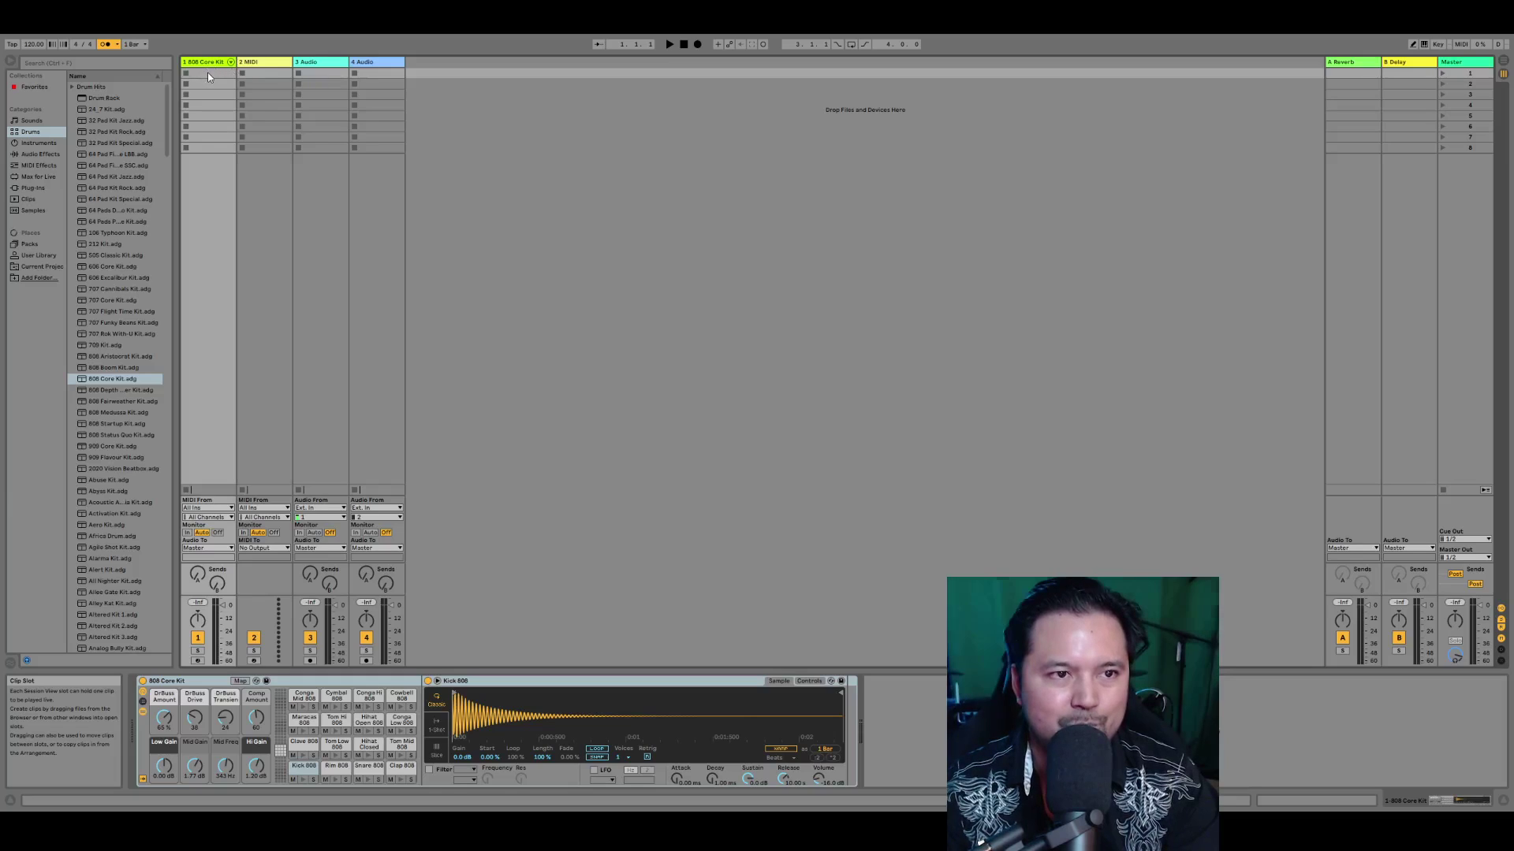
double_click(208, 73)
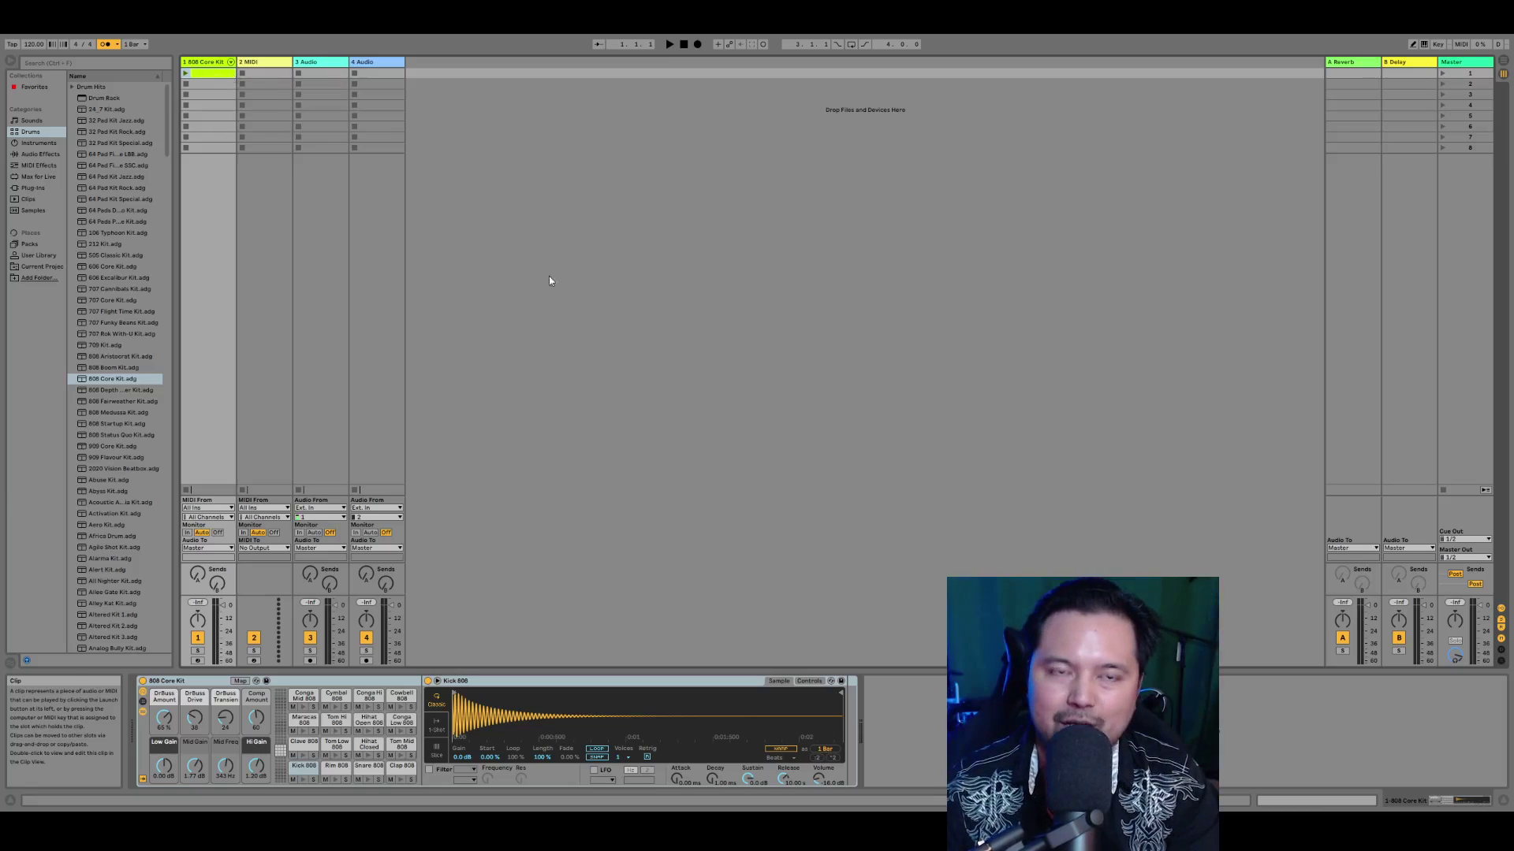
Open the new drum clip's notes and enlarge the note editor until all the kit's drum lanes fit
click(217, 74)
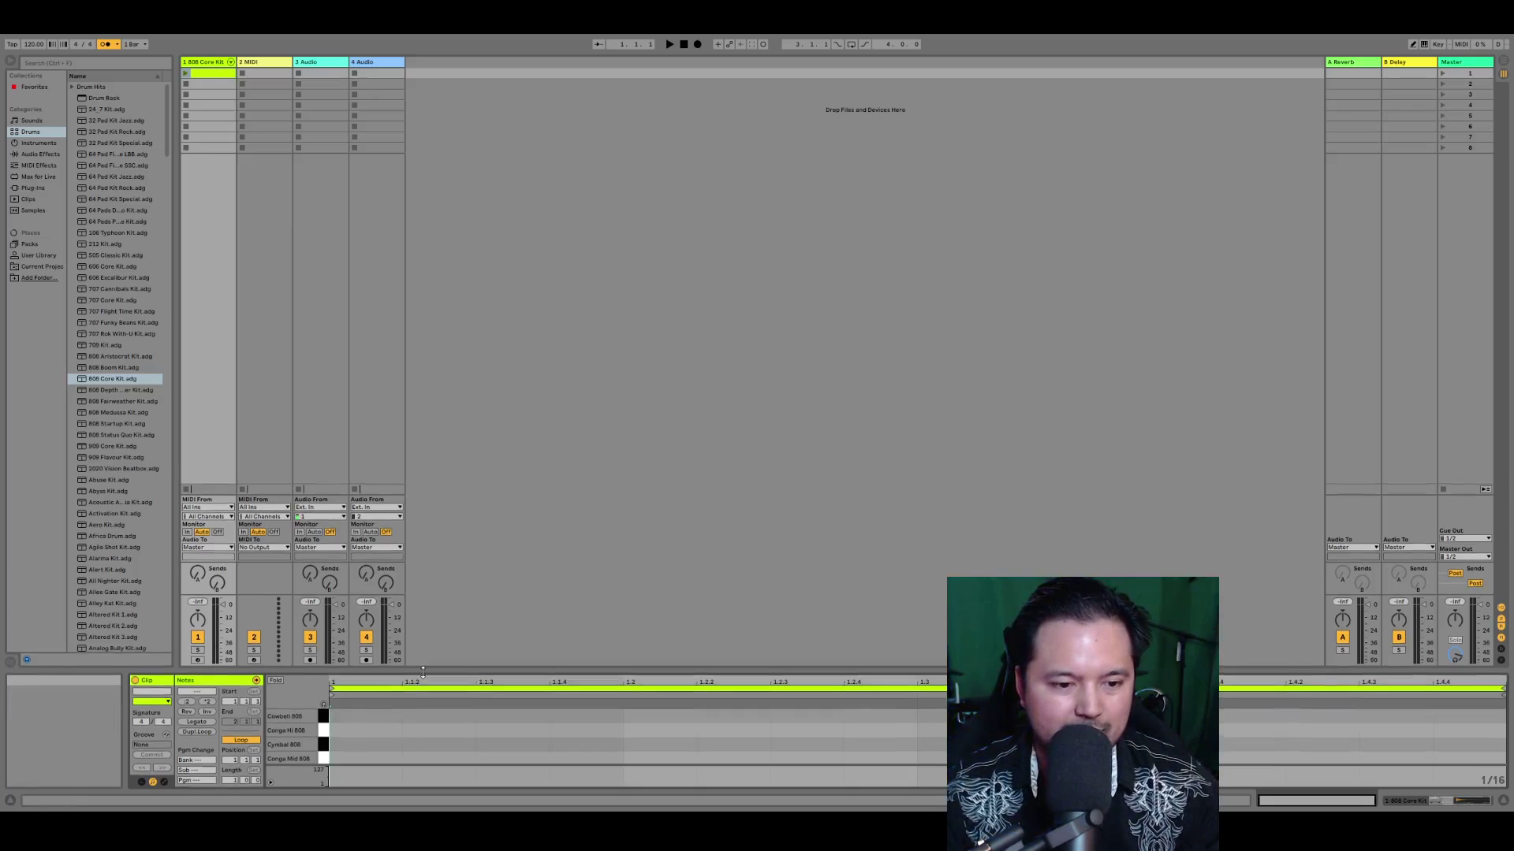
drag(427, 676, 418, 445)
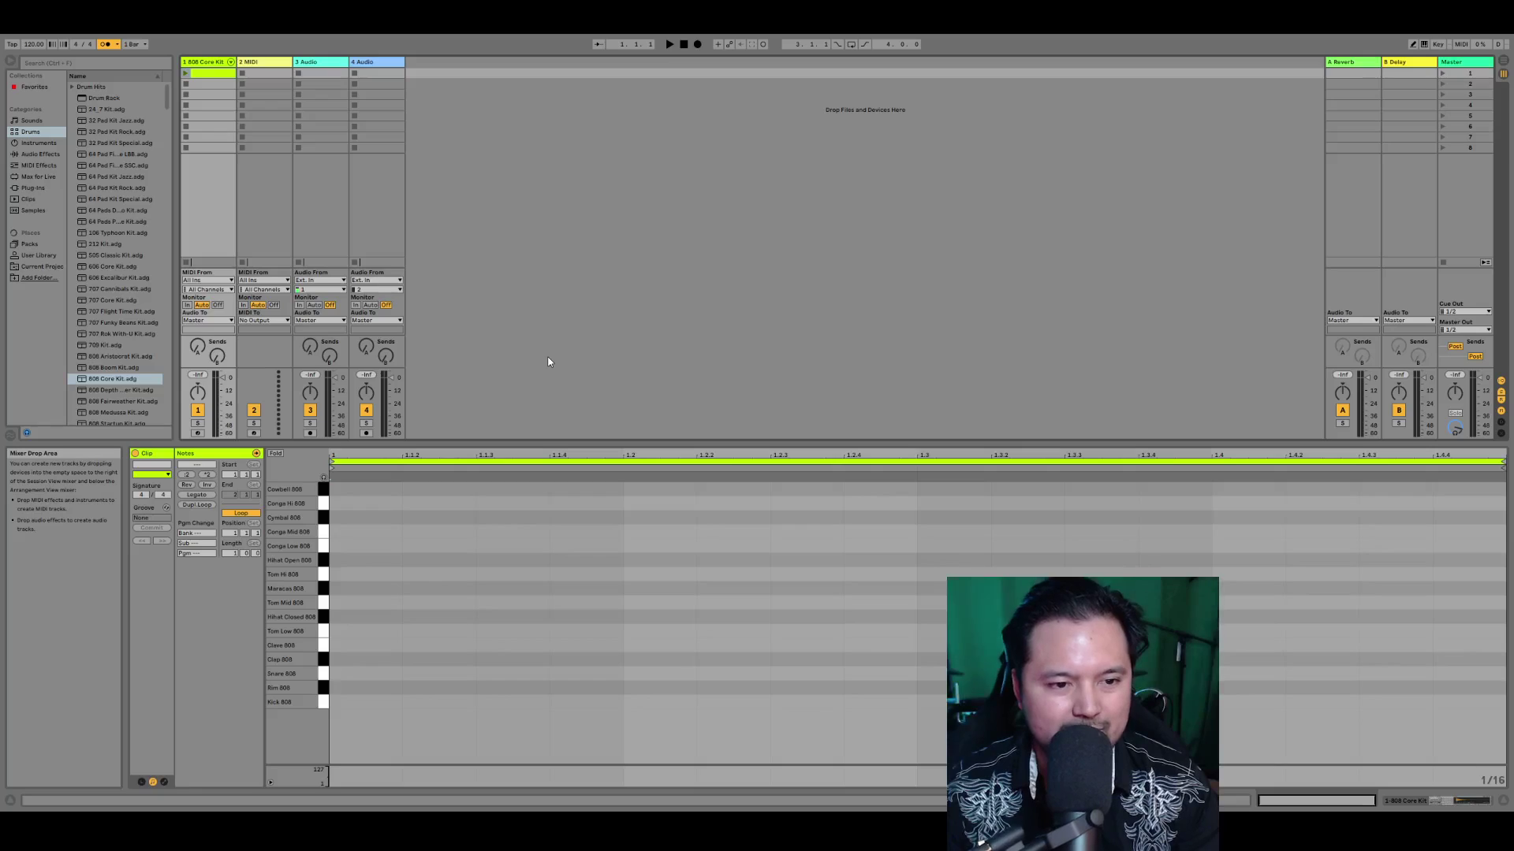
click(333, 500)
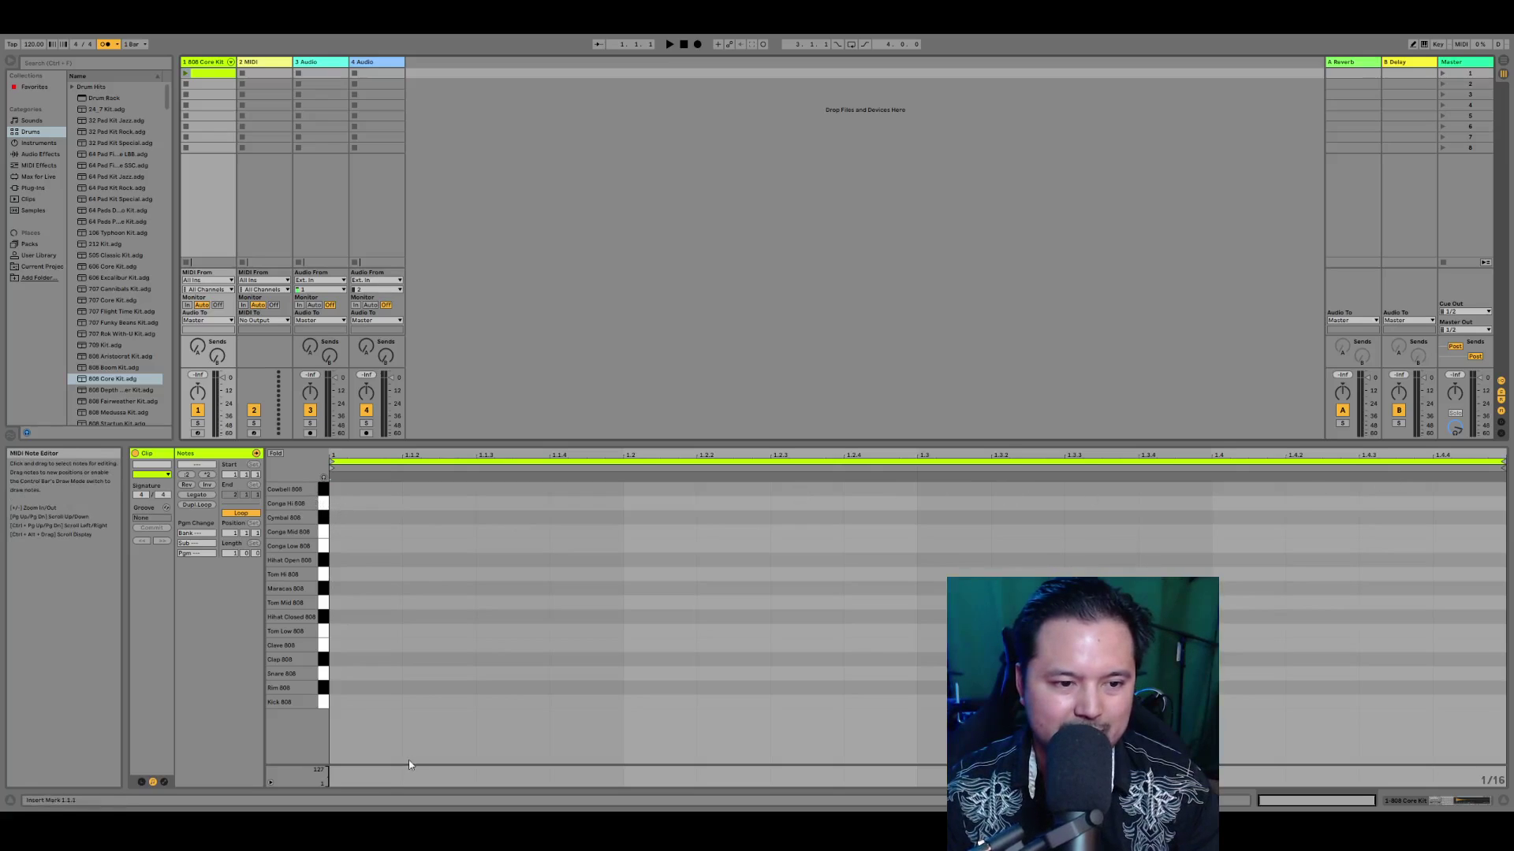
Add a Kick 808 sixteenth note on each of the four beats of the bar
double_click(339, 702)
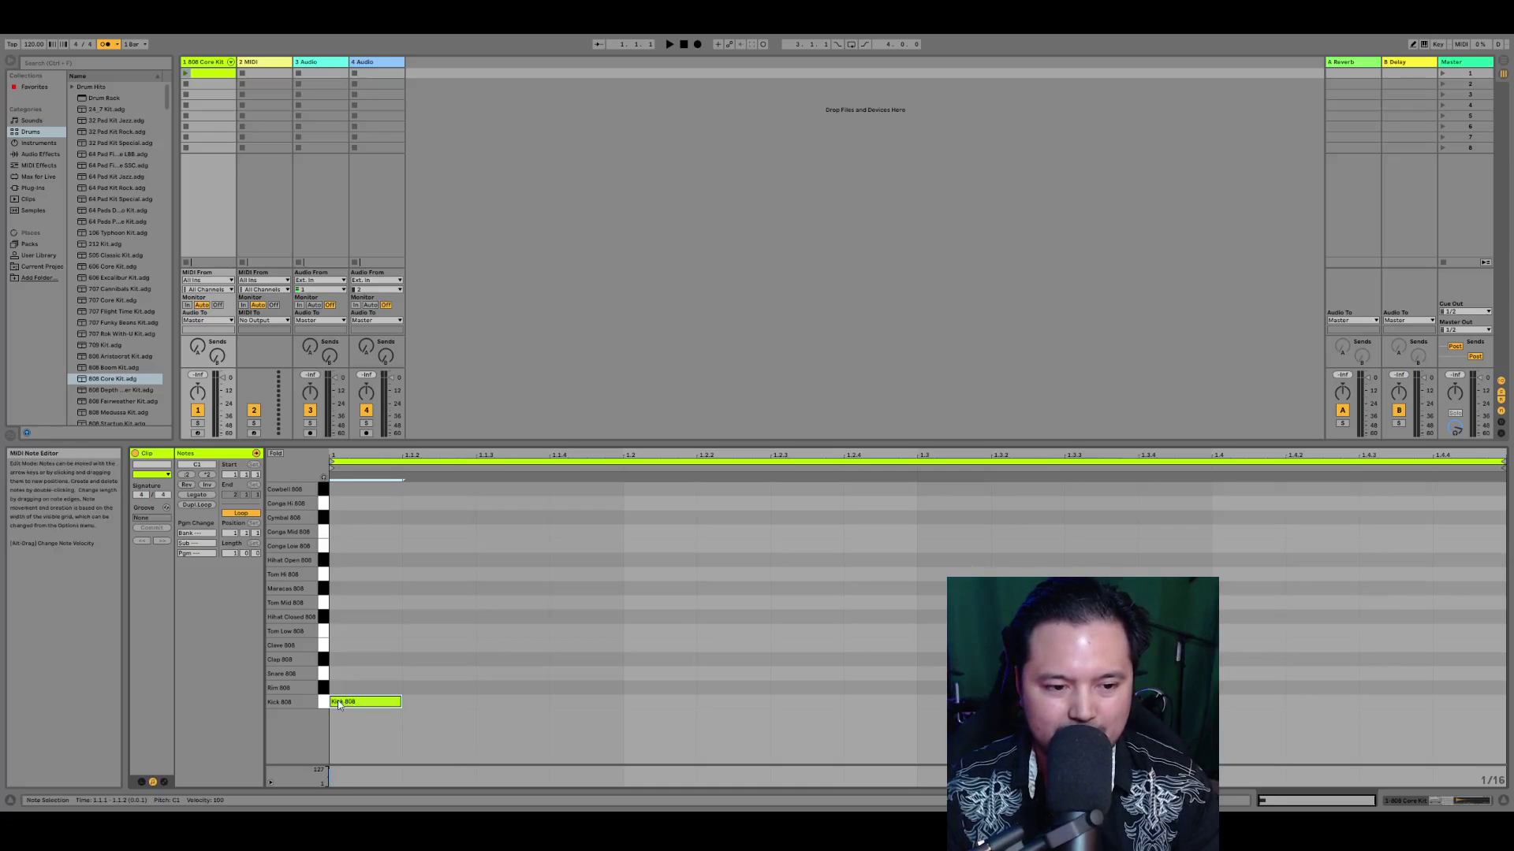
double_click(650, 702)
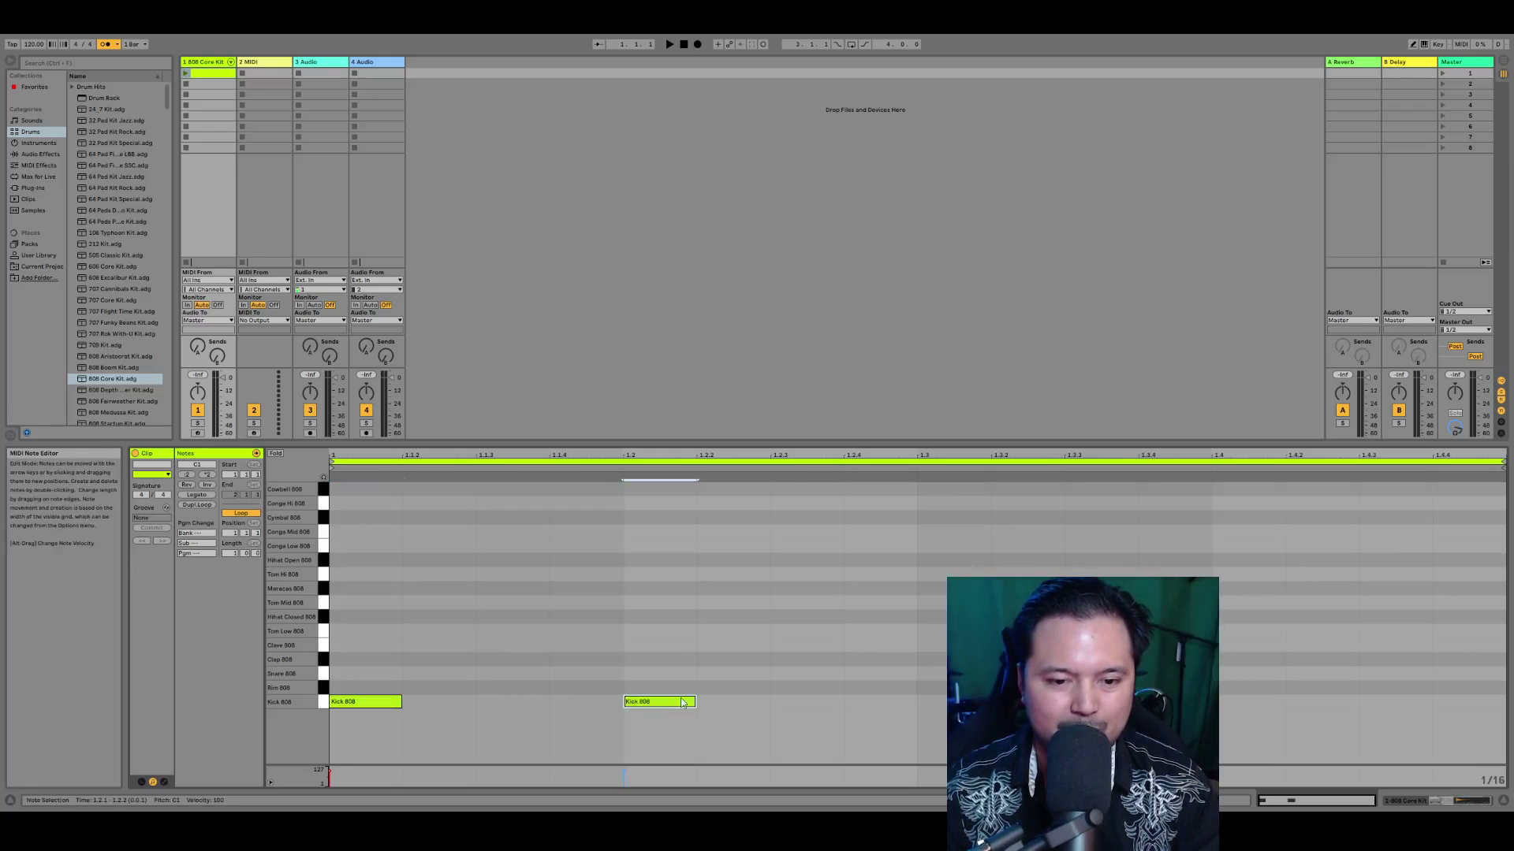
click(916, 701)
double_click(927, 702)
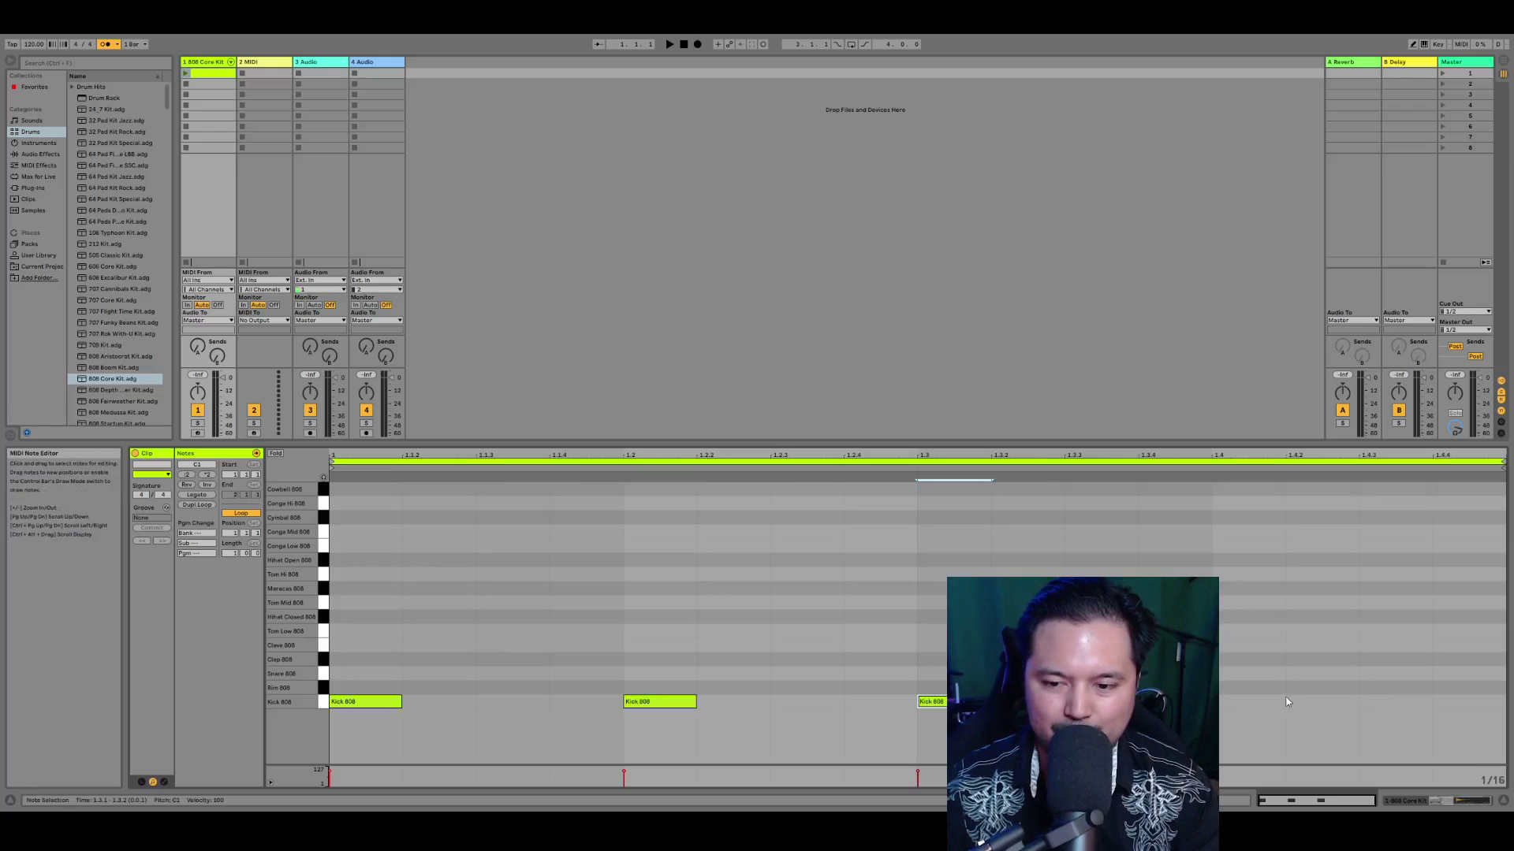
double_click(1246, 702)
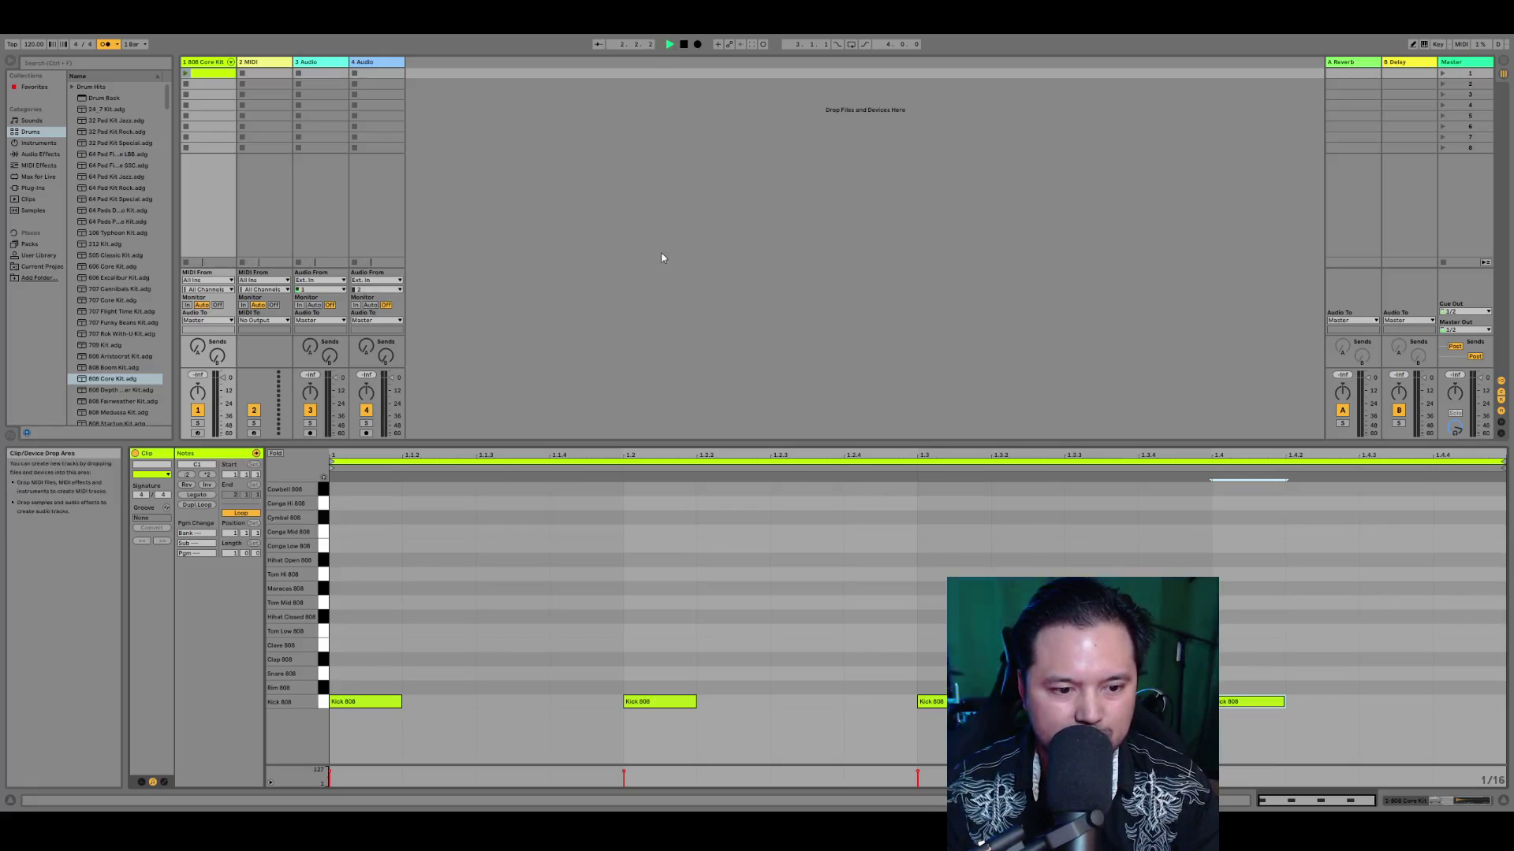
Launch the kick clip as a loop with the metronome switched off and return to its notes
key(space)
click(334, 130)
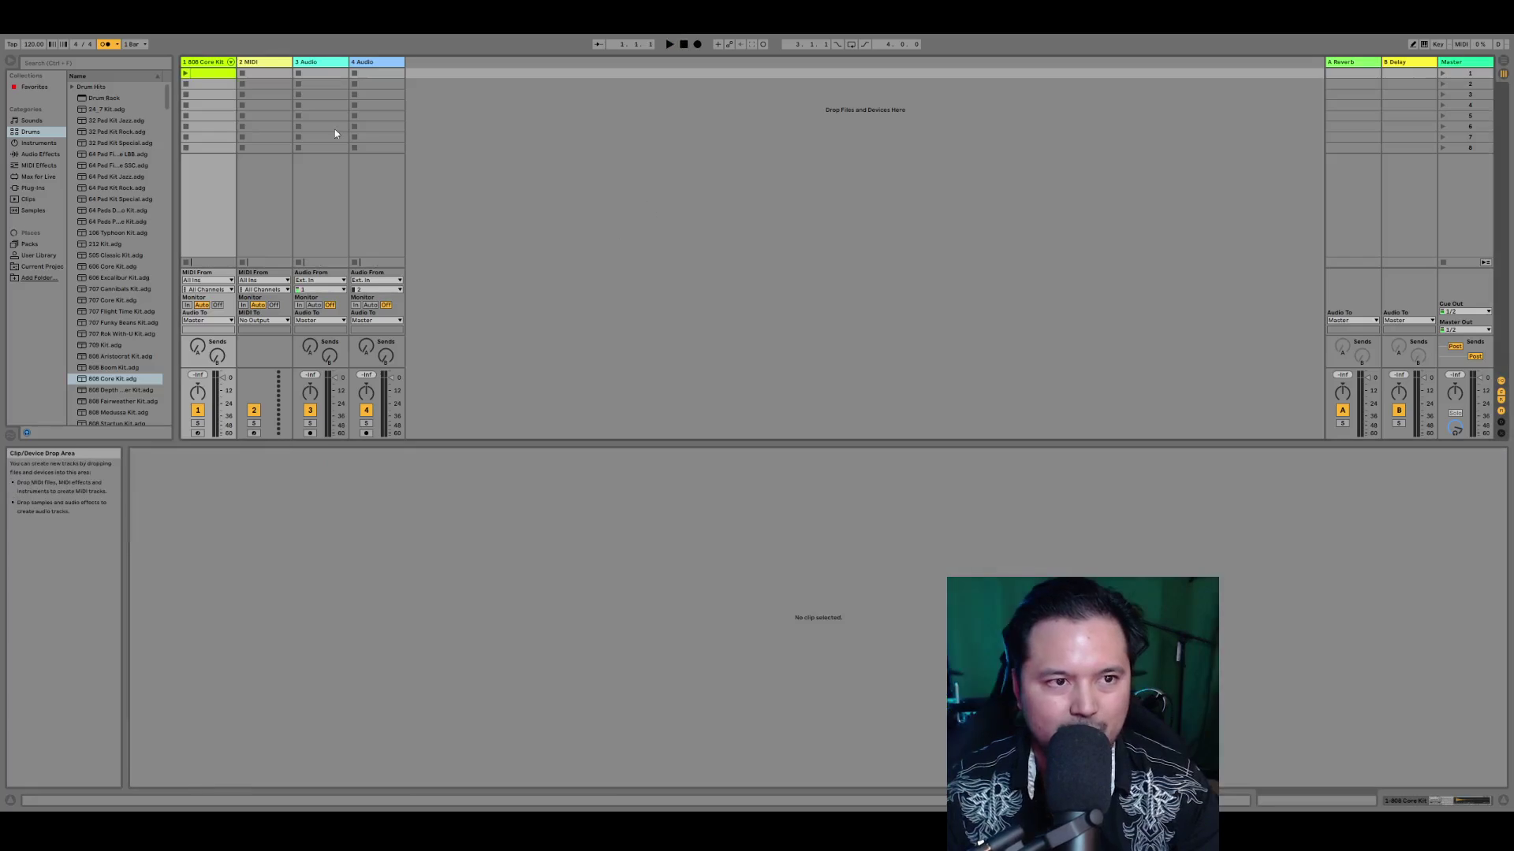
click(186, 75)
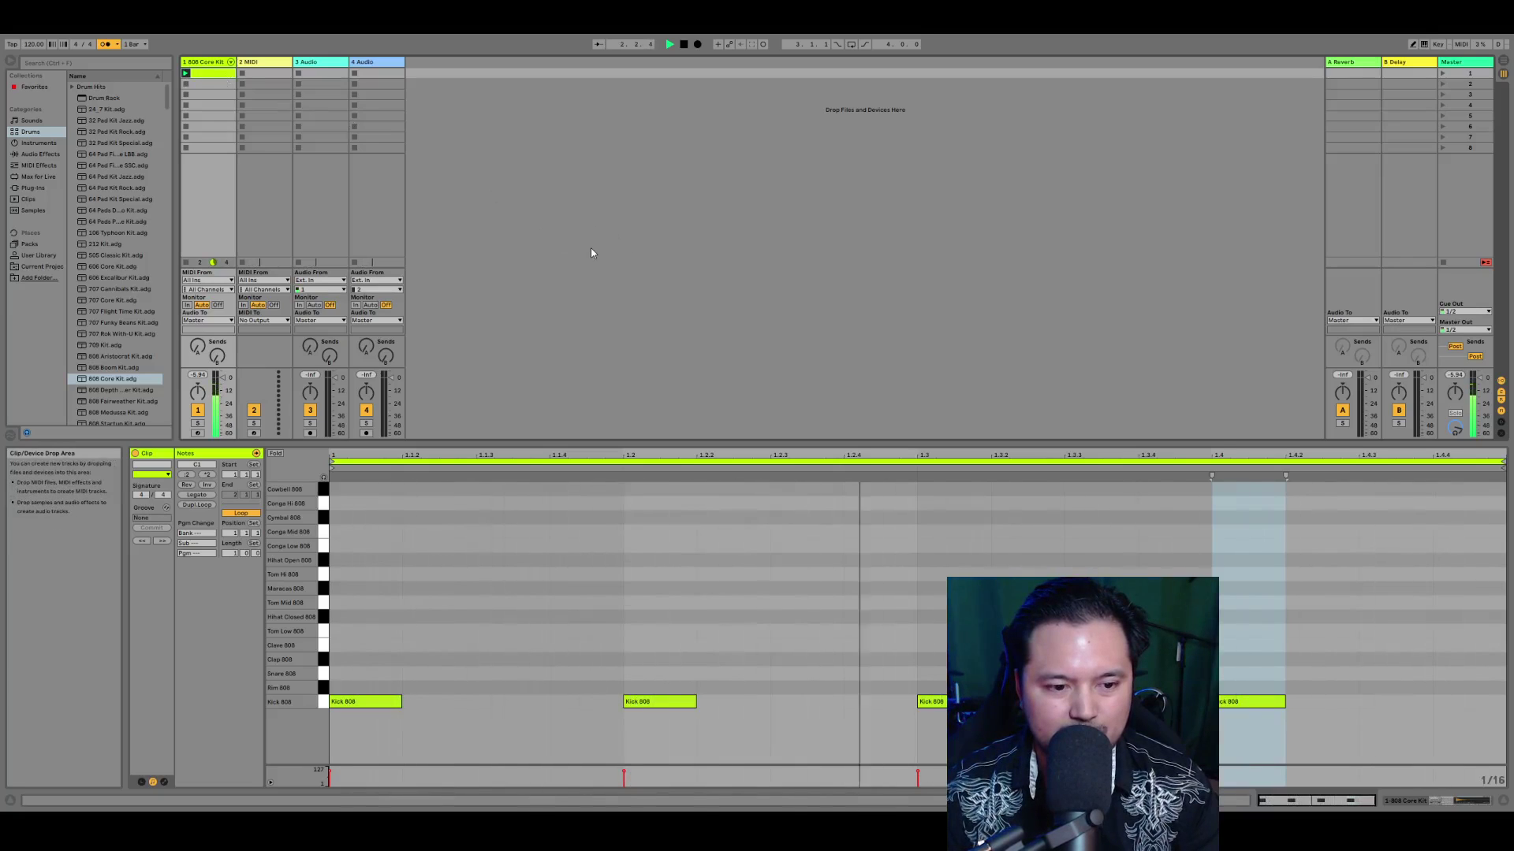
click(631, 216)
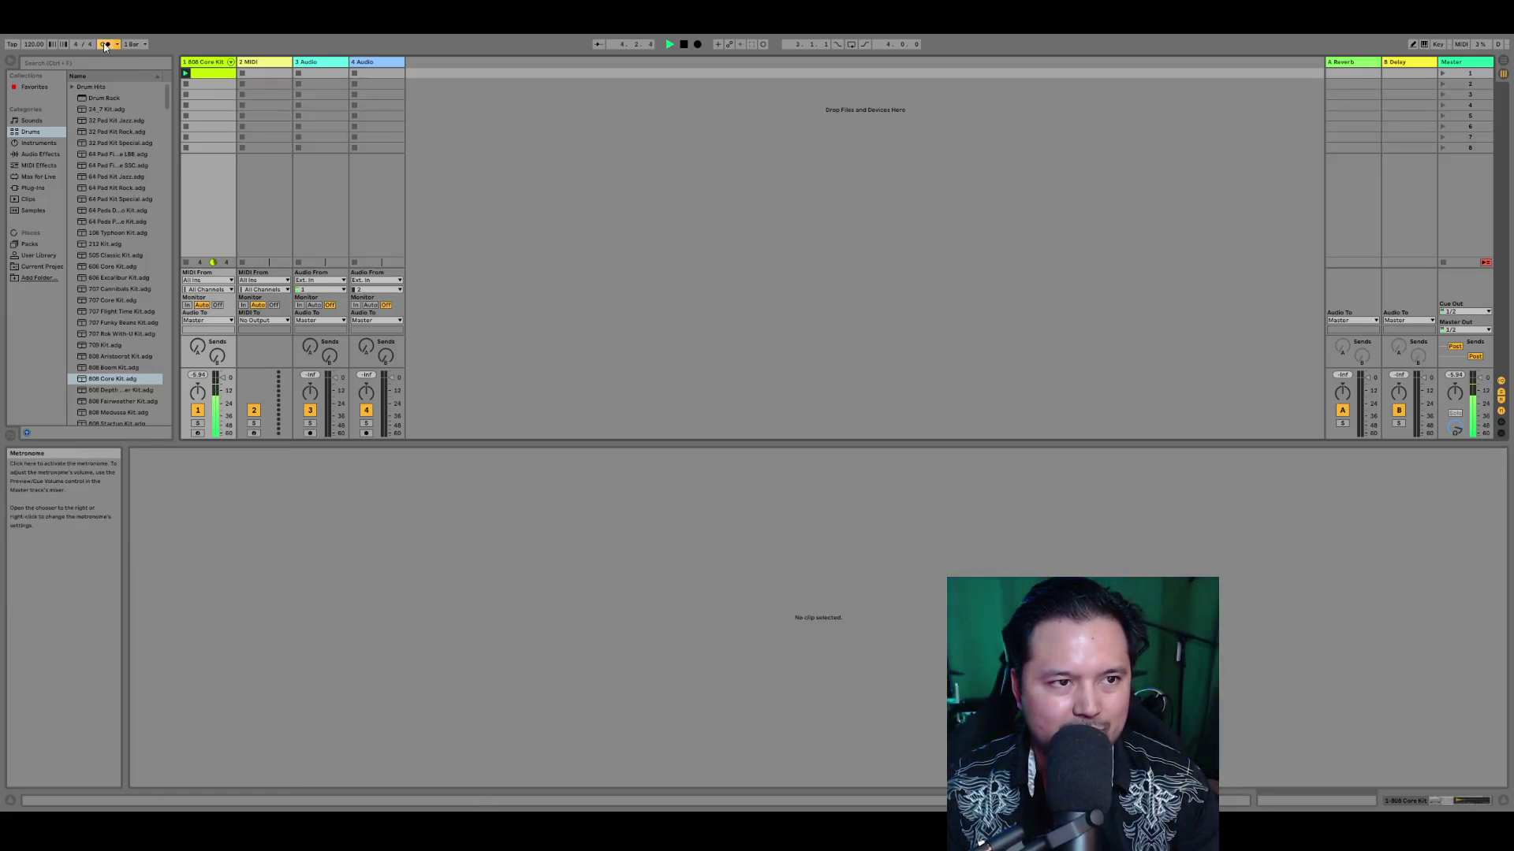
click(203, 73)
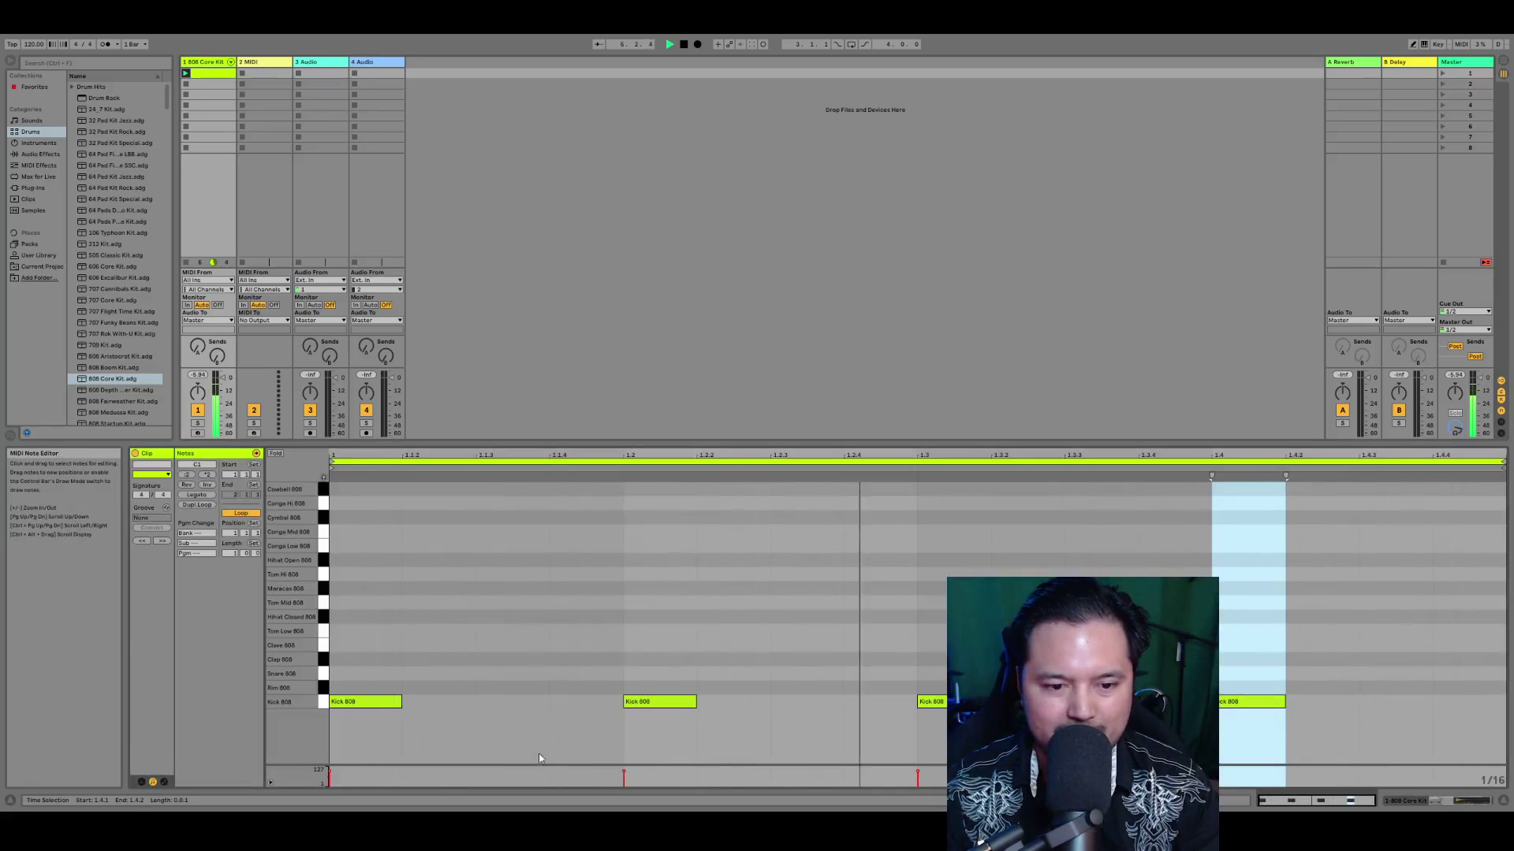
click(578, 745)
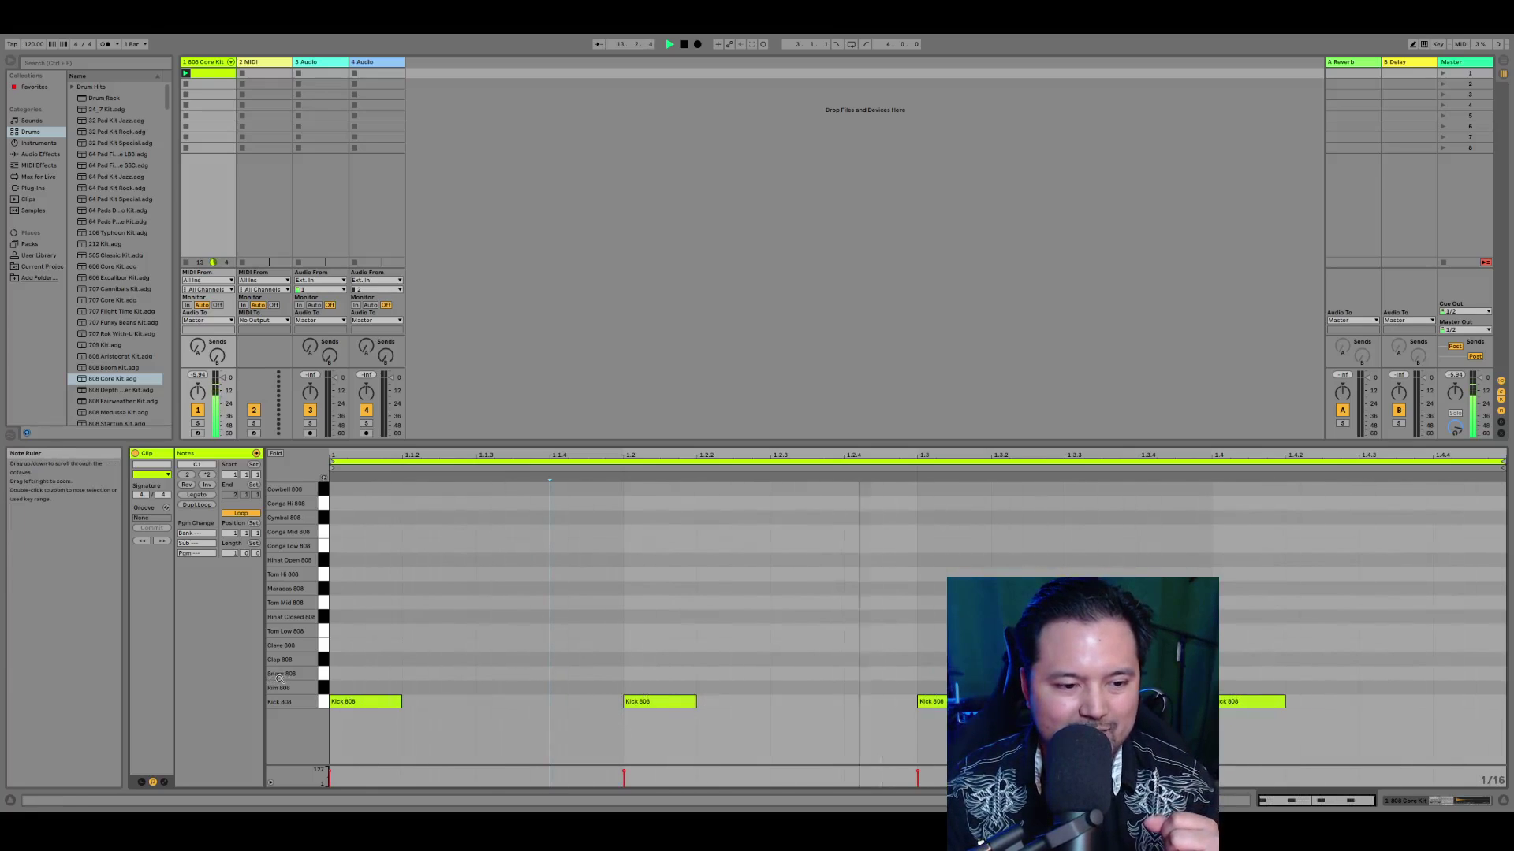
Add Snare 808 notes on beats 2 and 4, listen to the loop and stop playback
double_click(648, 674)
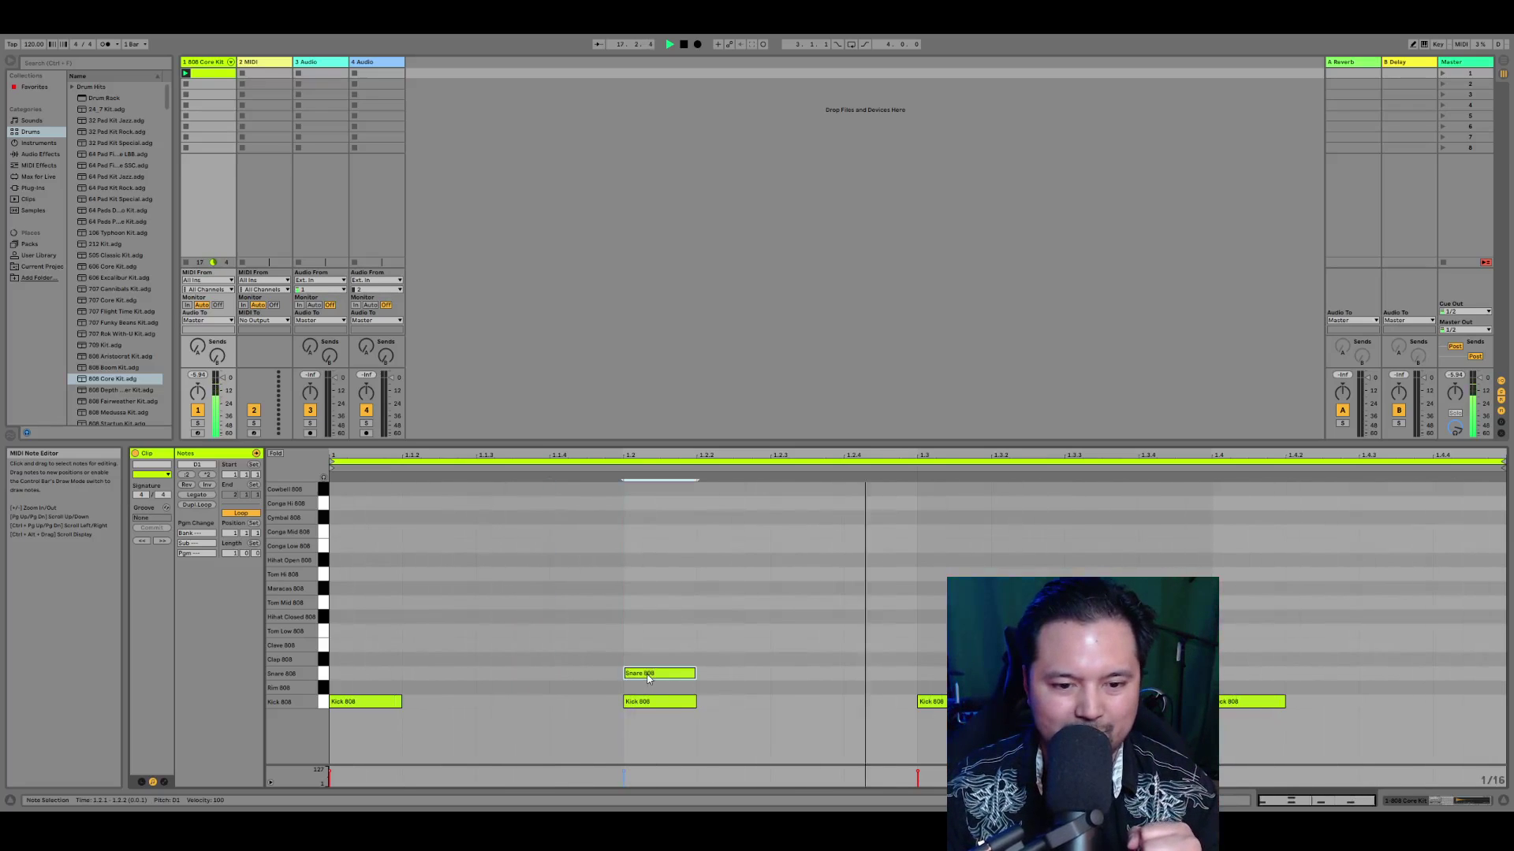
double_click(1227, 674)
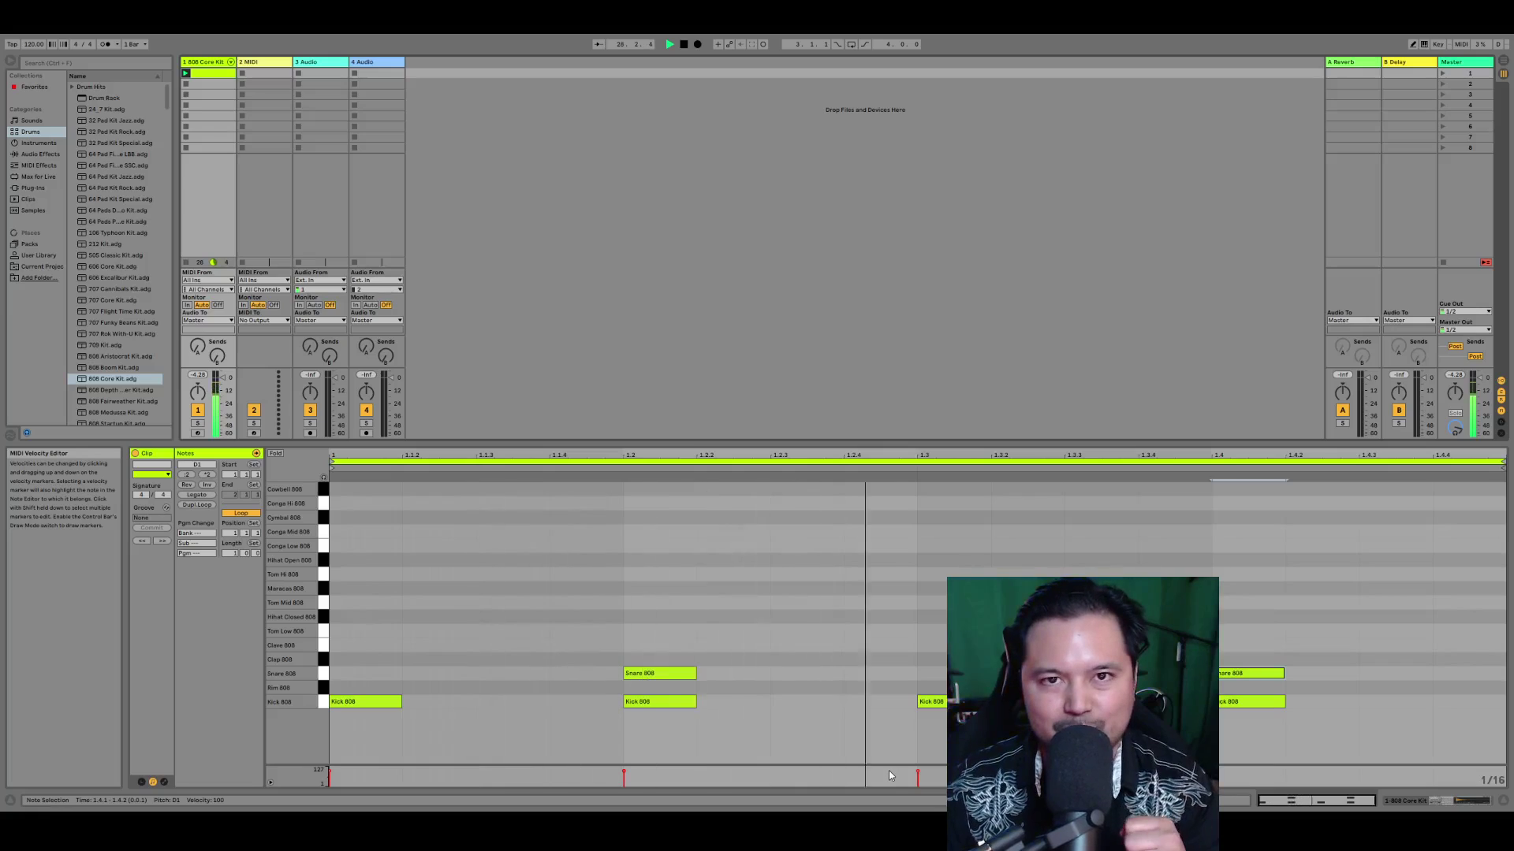
key(space)
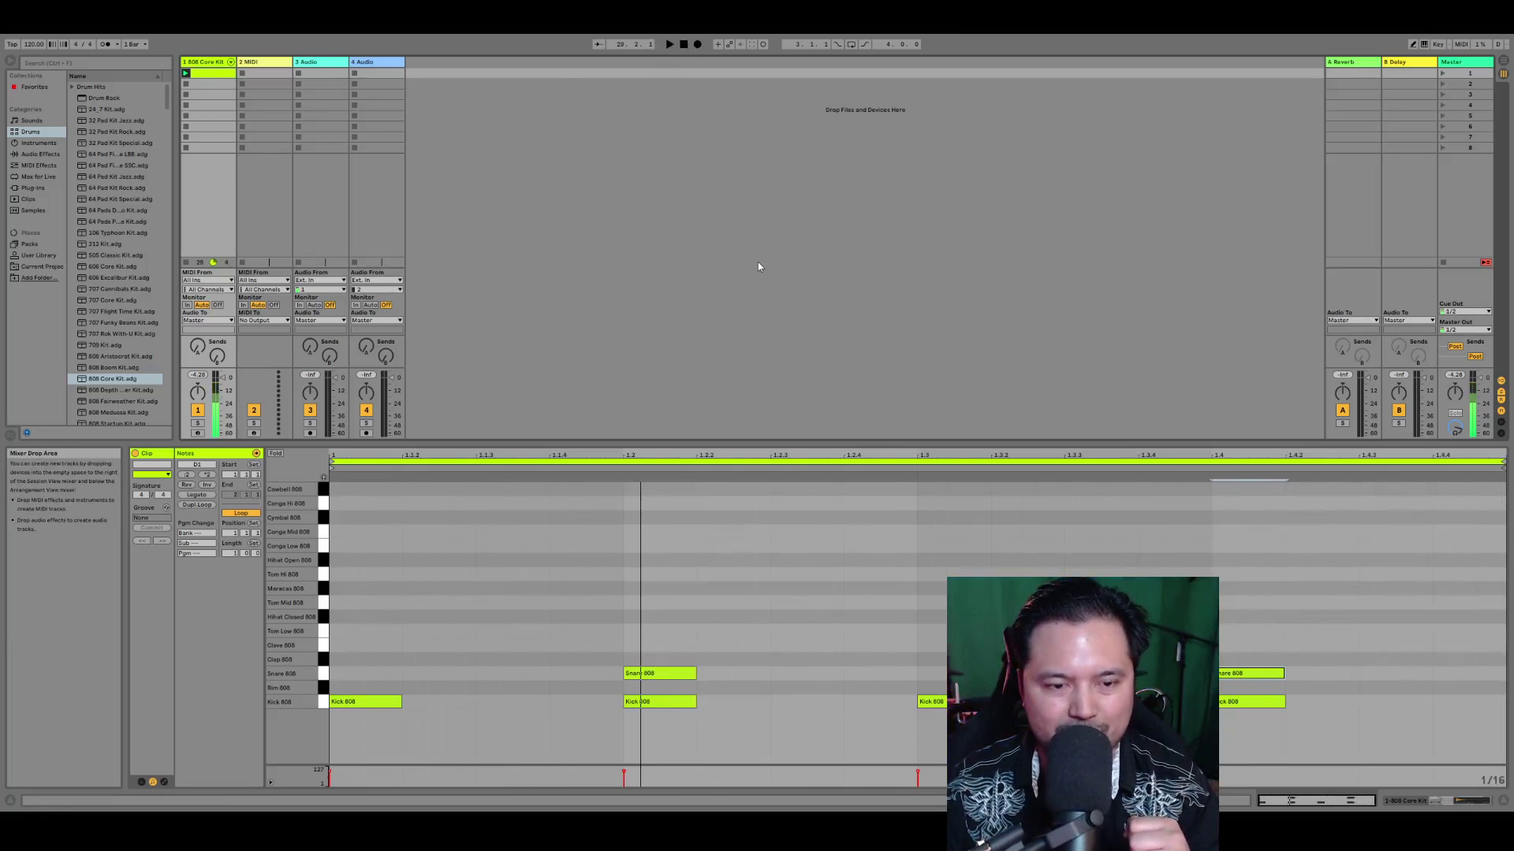
Lower the velocity of the kick notes on beats 2 and 4 while the loop plays, comparing them with the snare velocities
click(331, 775)
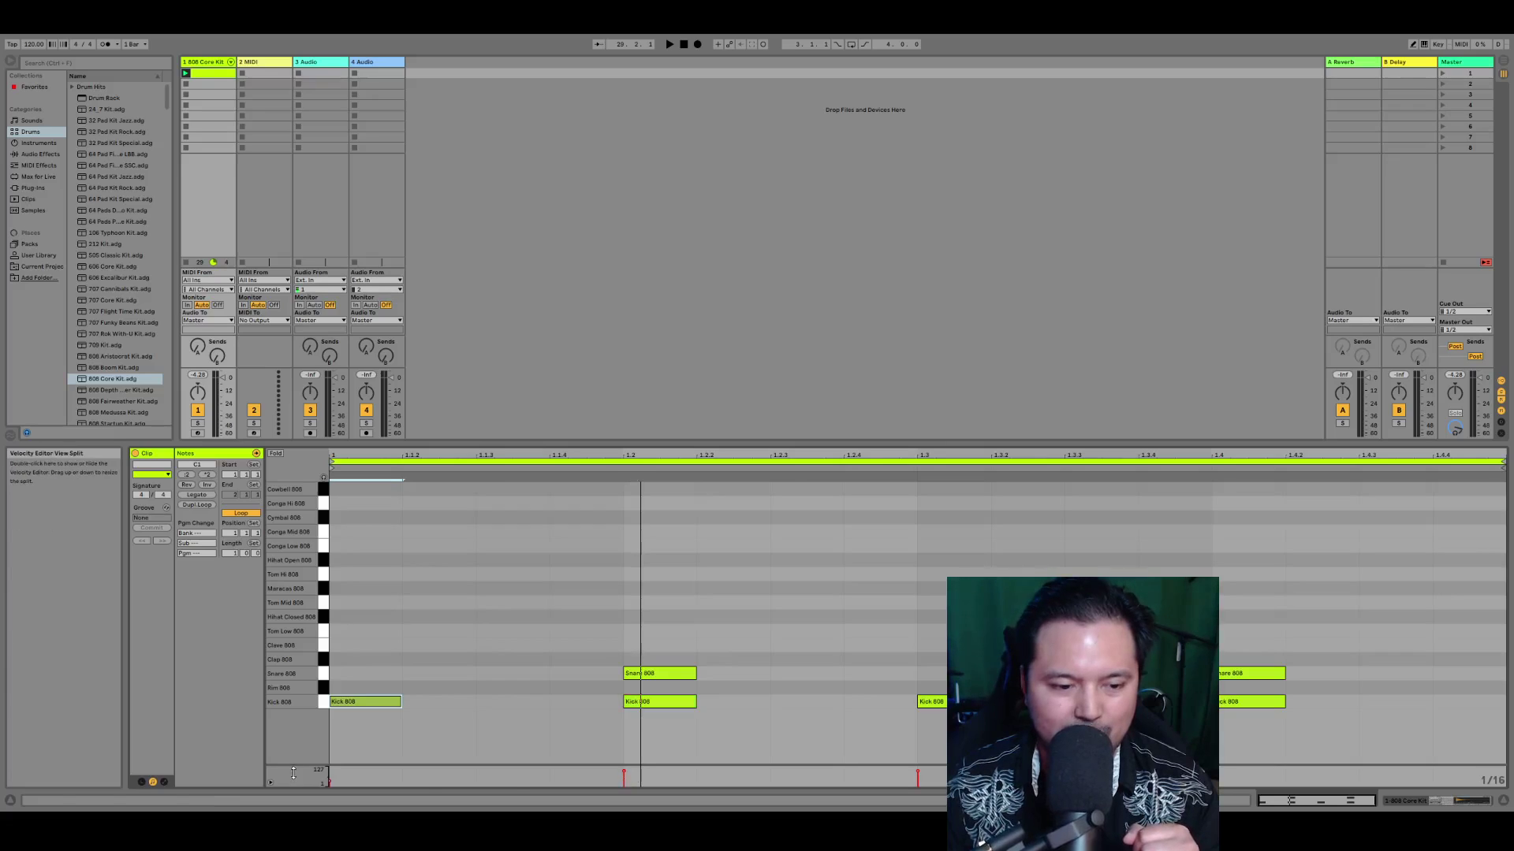
drag(330, 780, 329, 765)
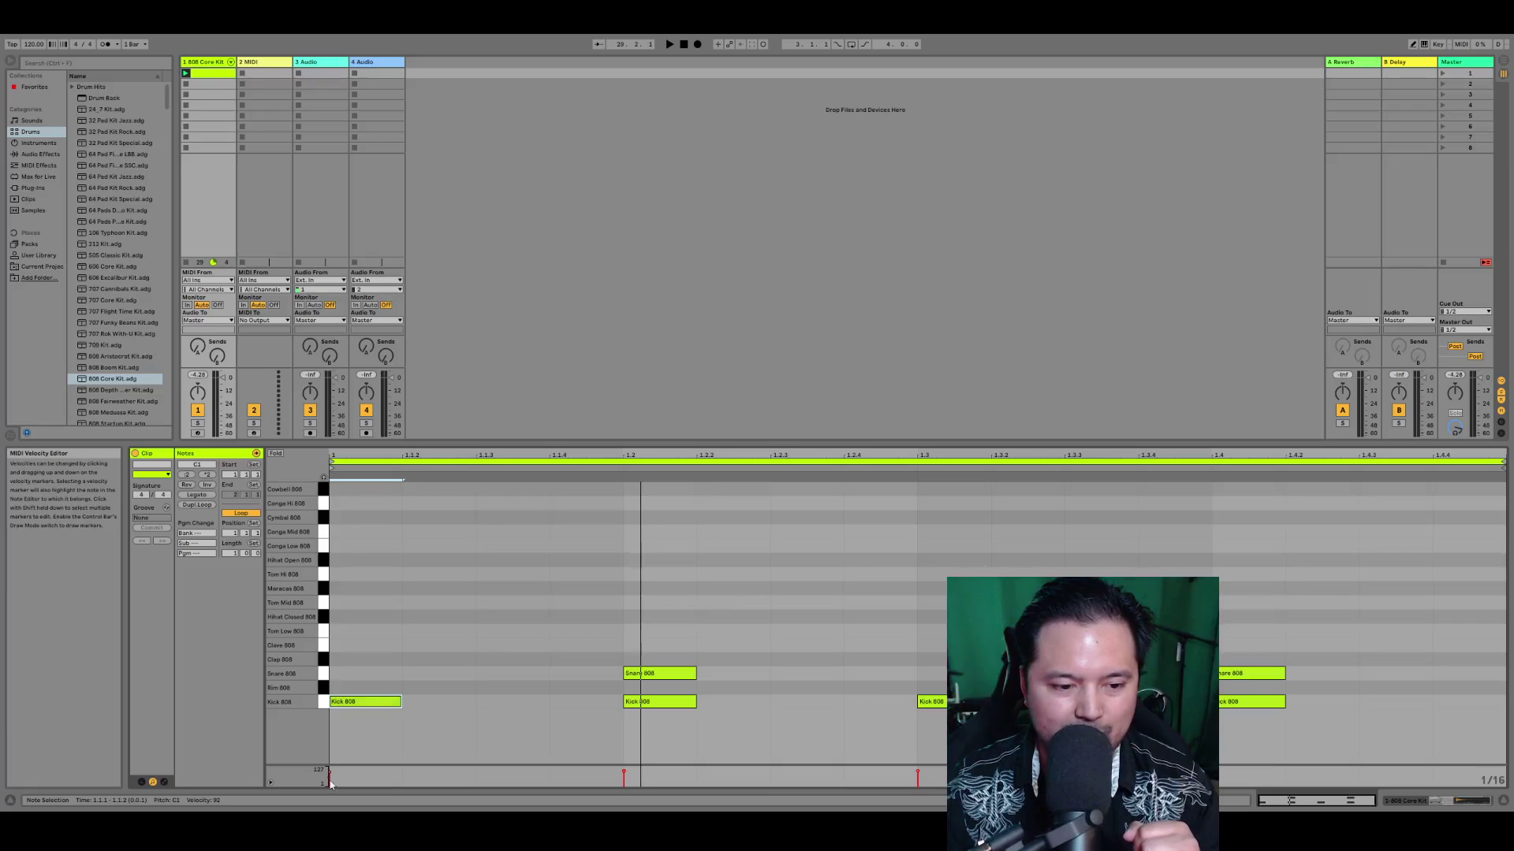
click(623, 774)
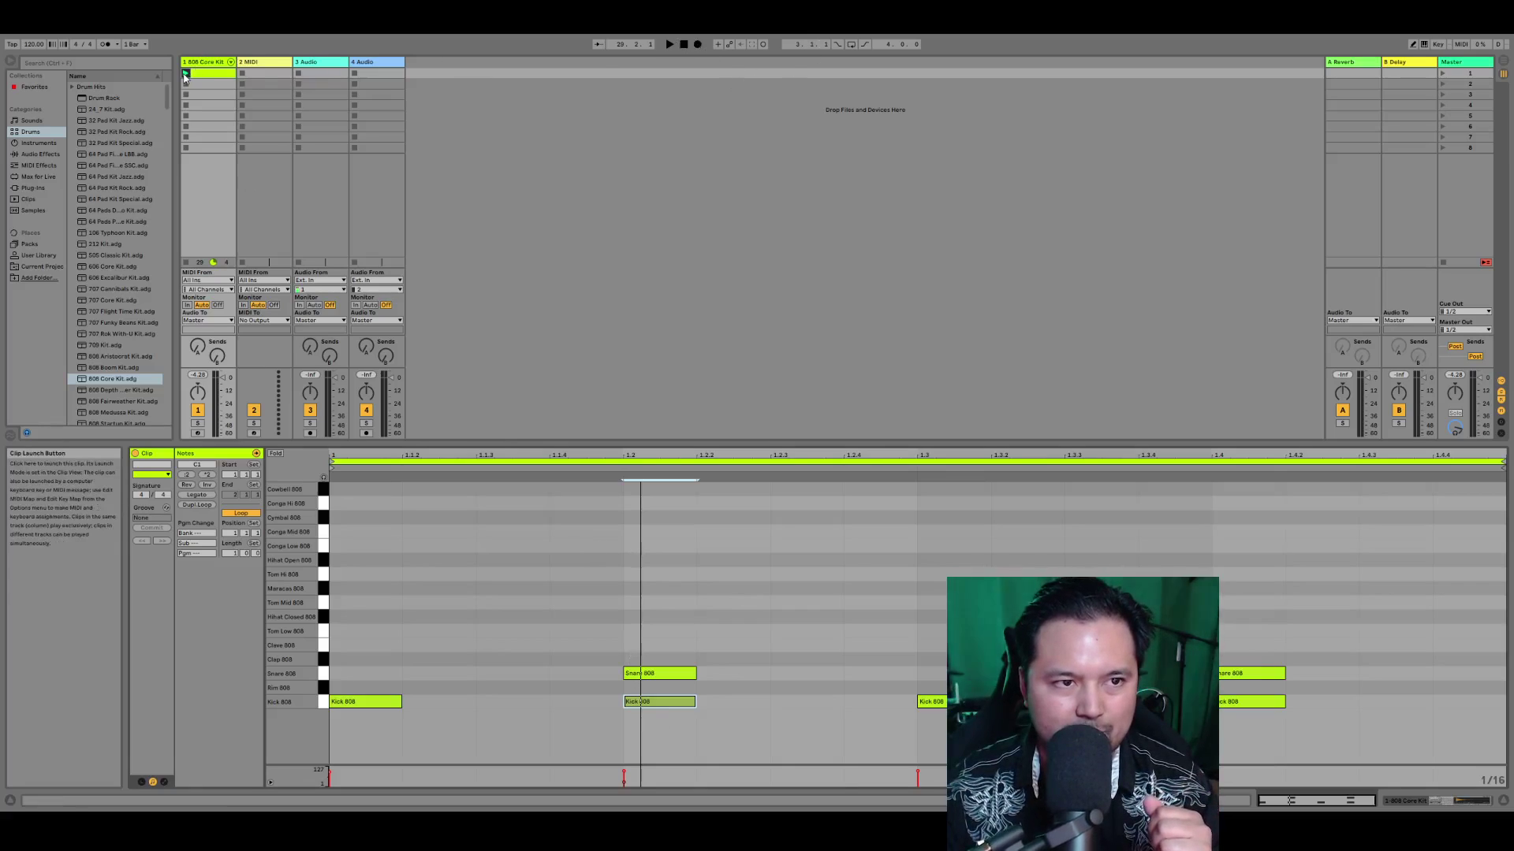
key(space)
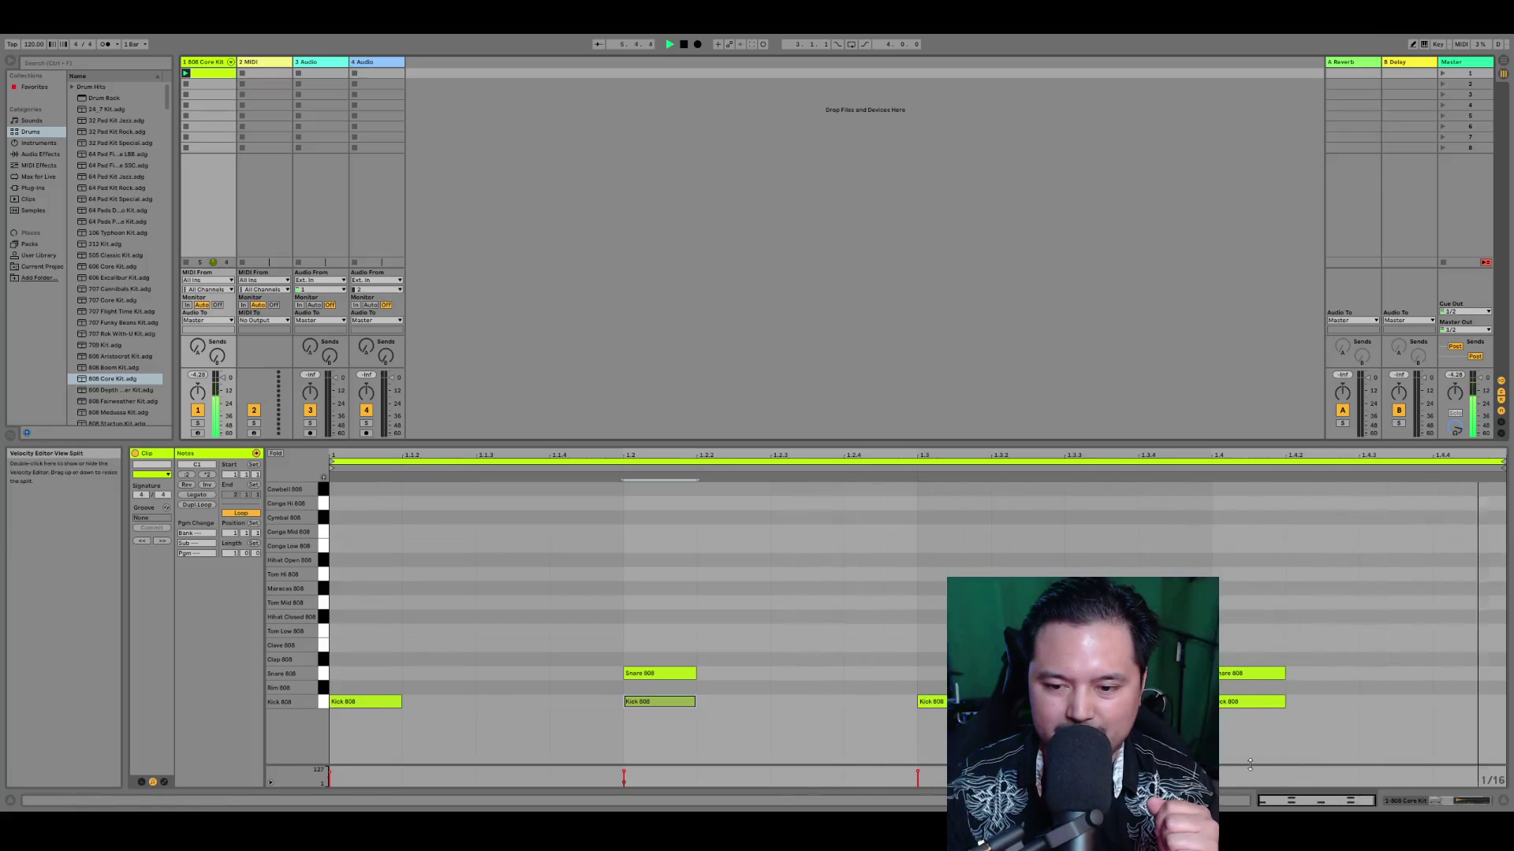
drag(1212, 771, 1212, 782)
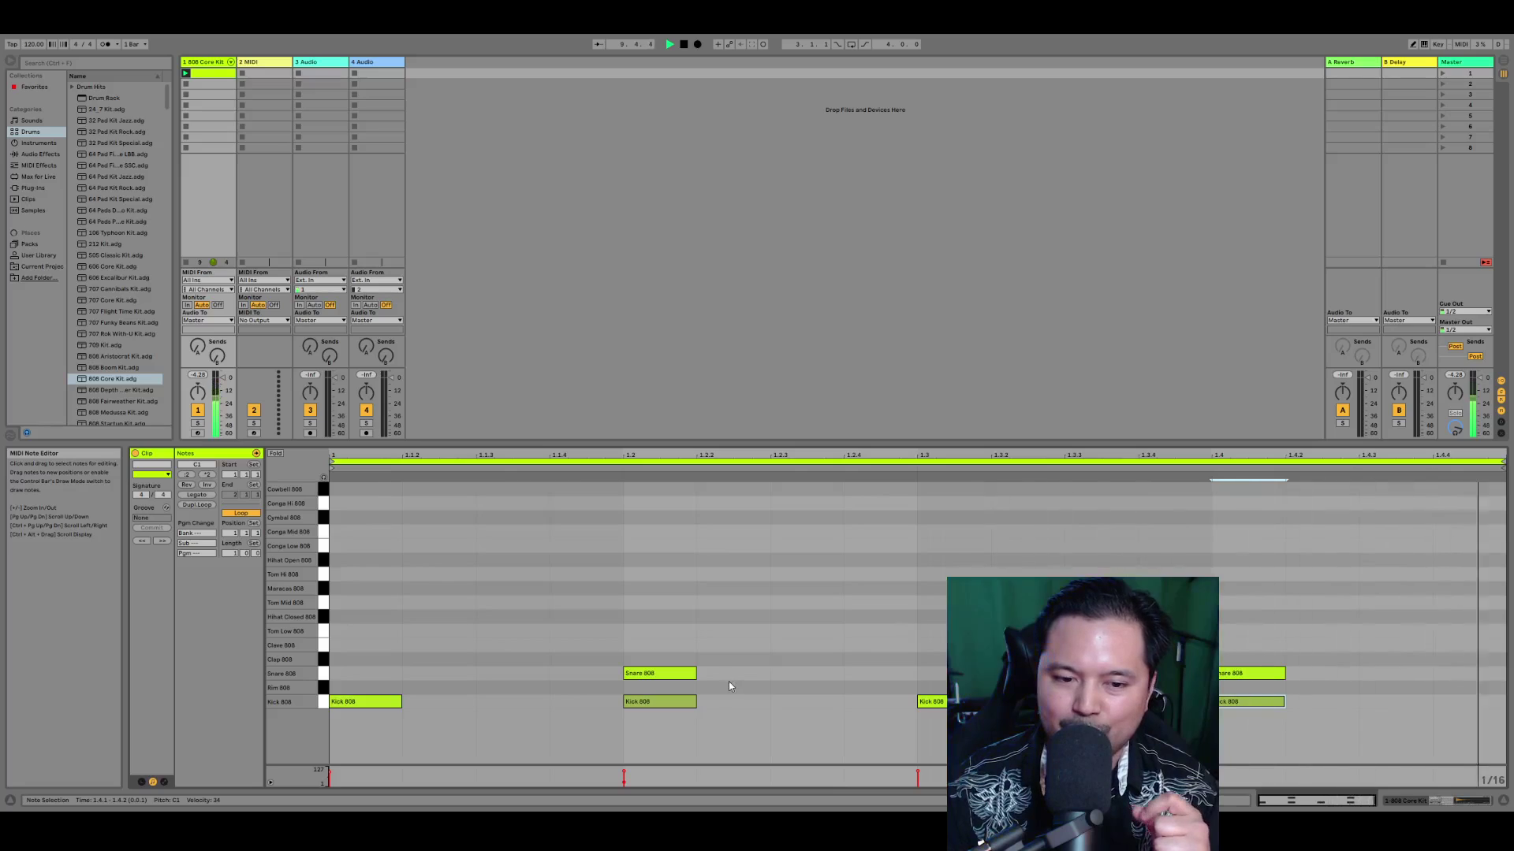
click(625, 784)
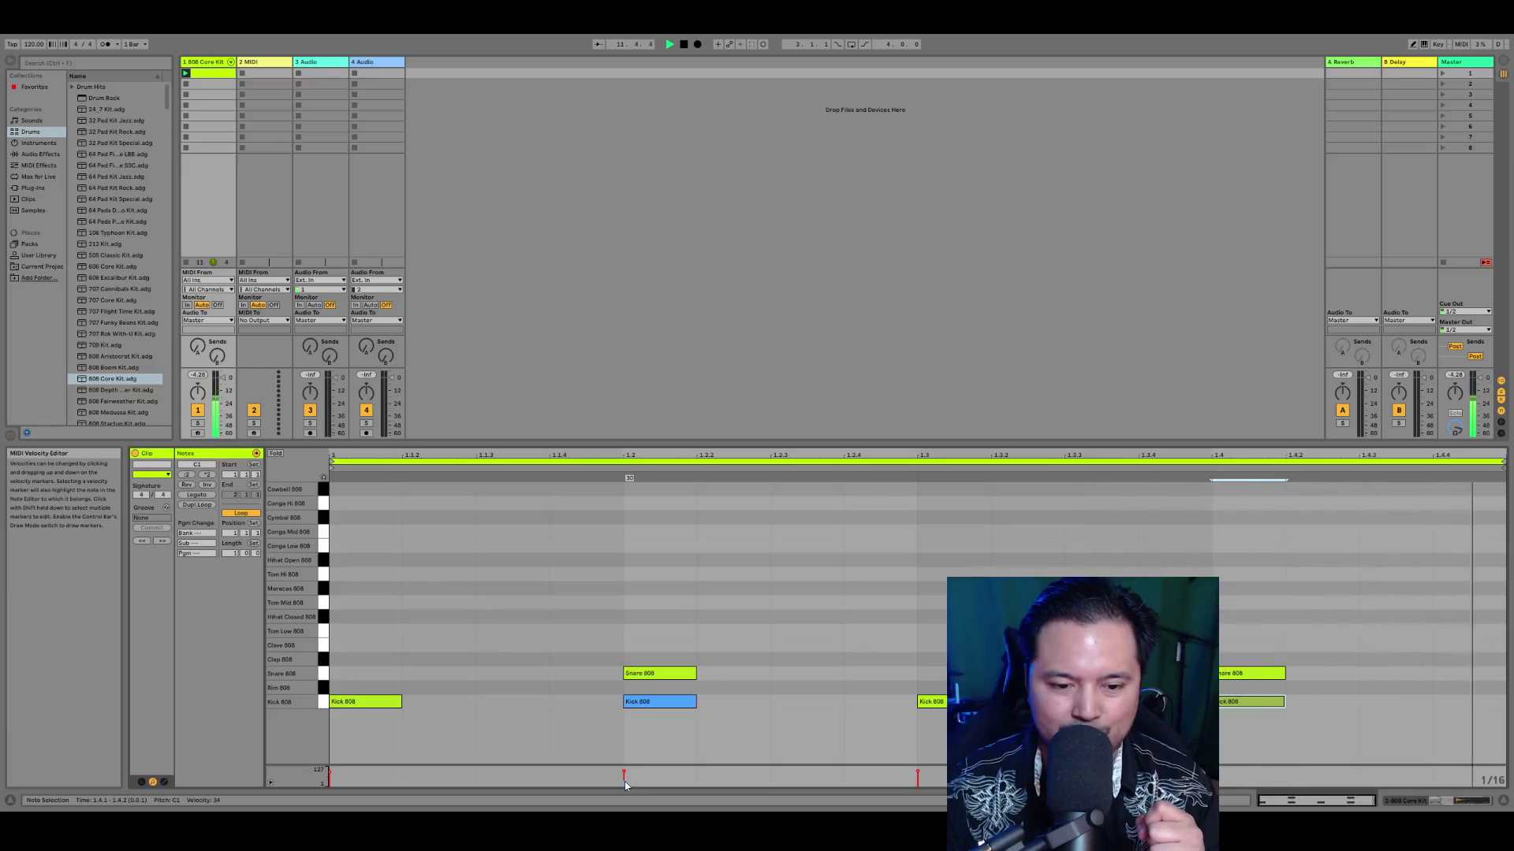
click(634, 778)
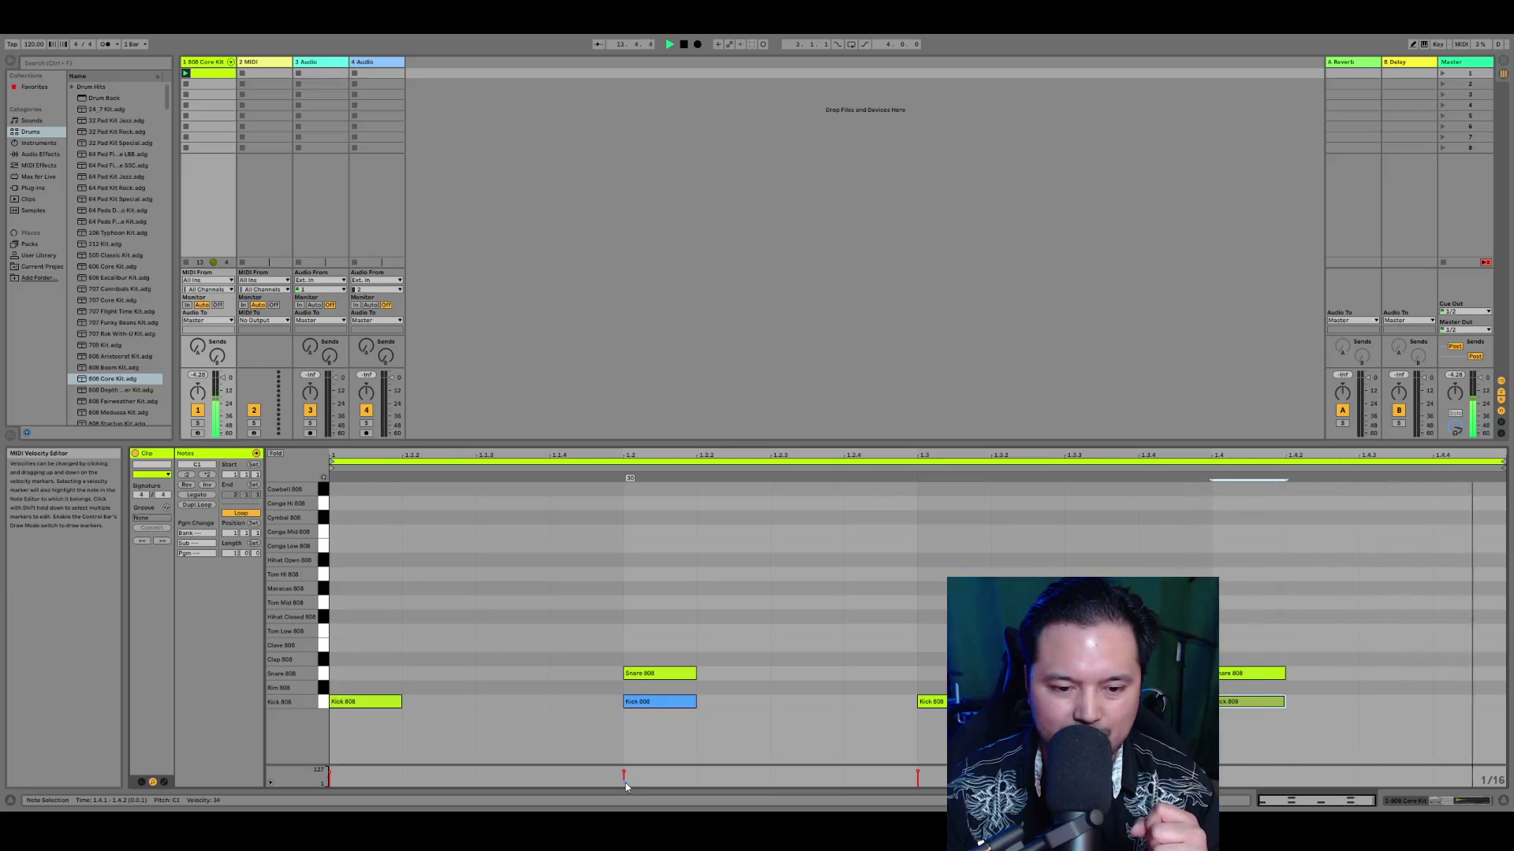
click(623, 777)
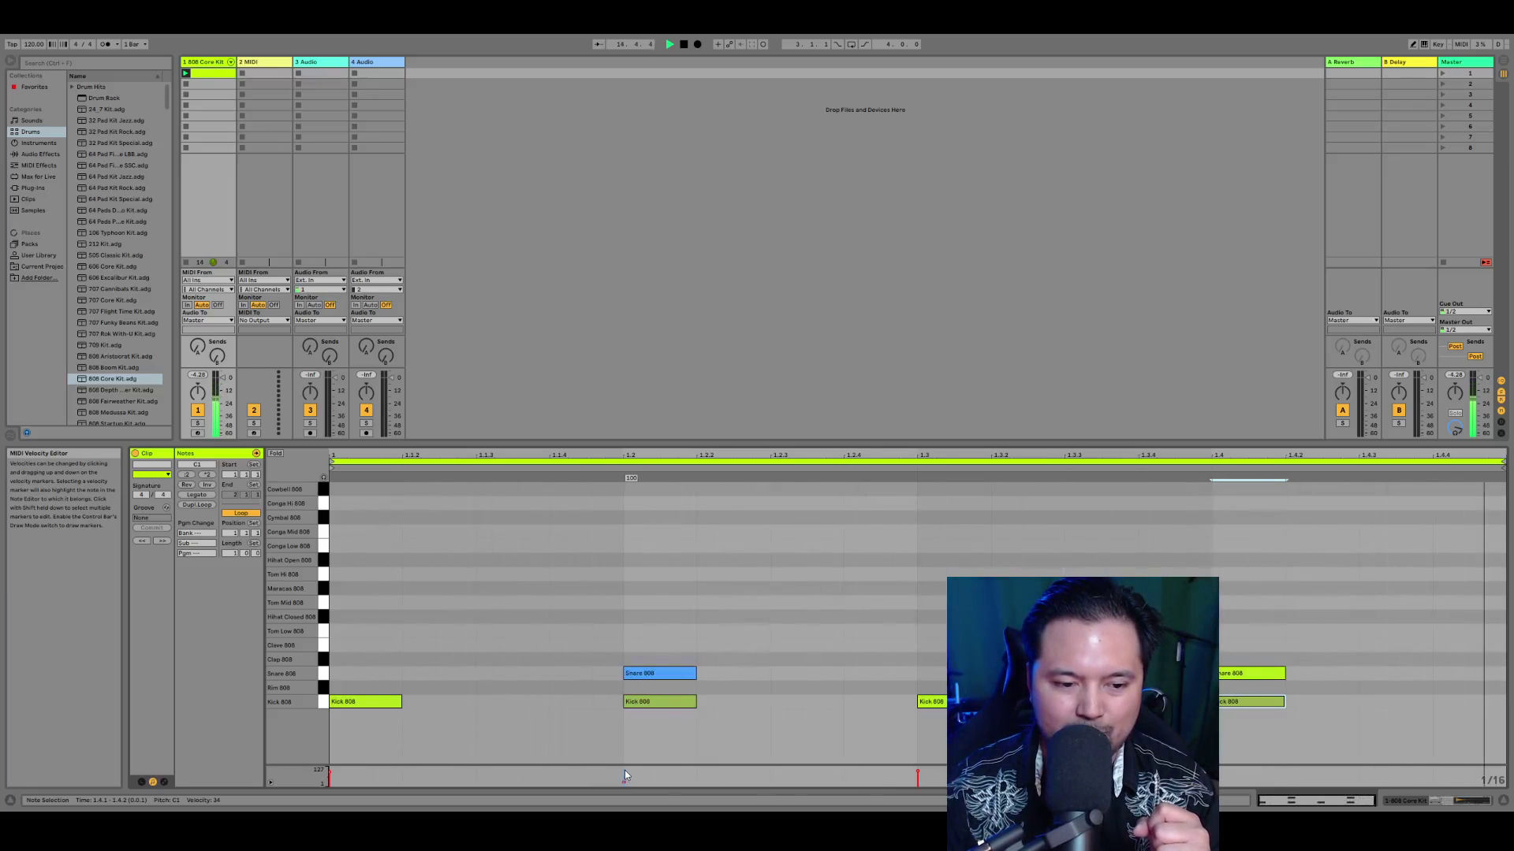
click(1219, 776)
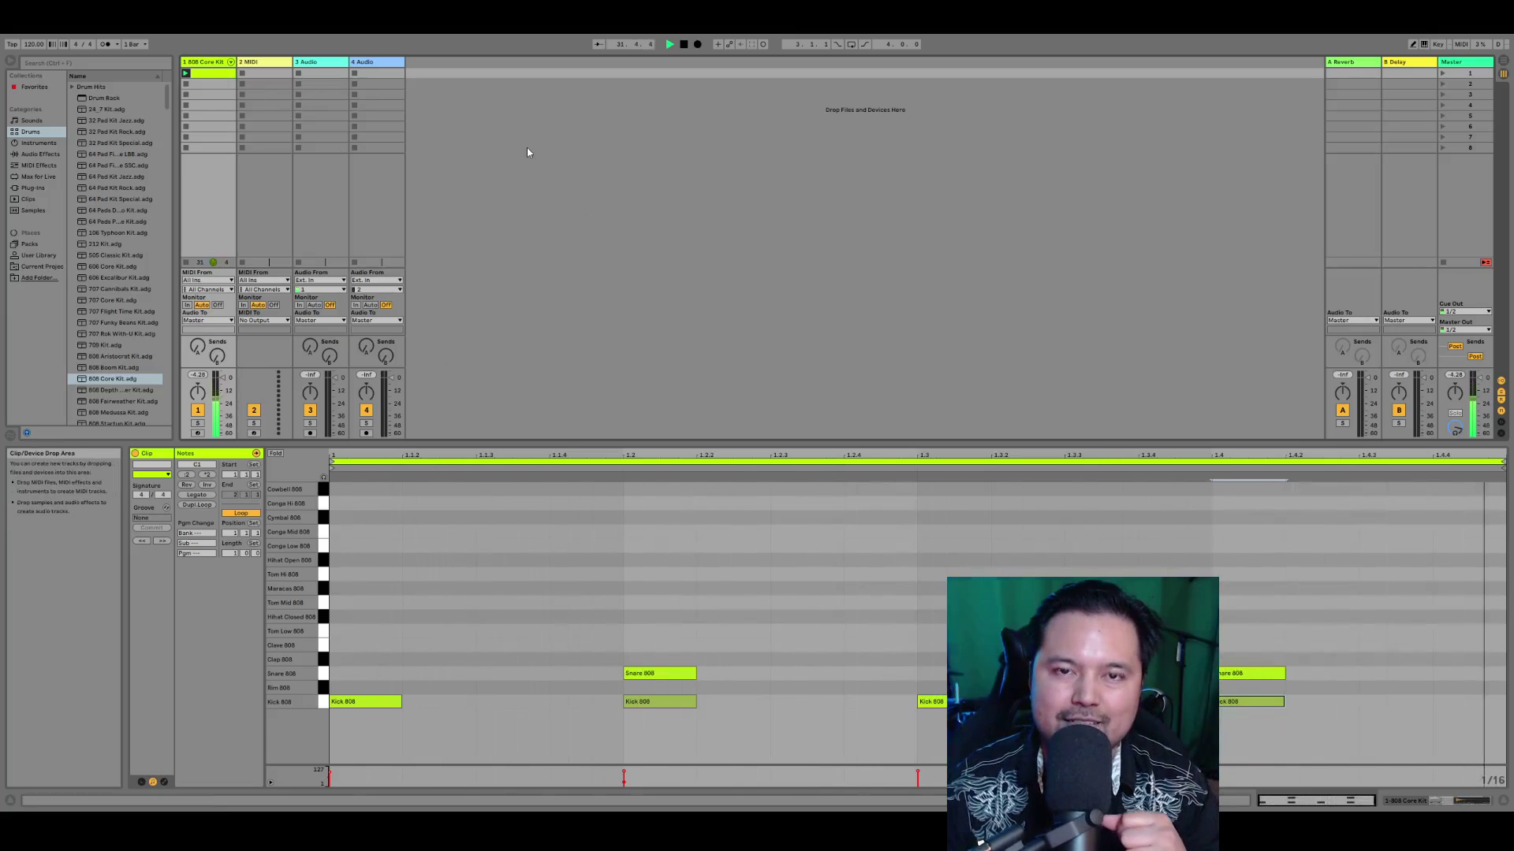
Add Hihat Closed 808 notes on all four beats and one extra at 1.1.2
double_click(351, 617)
double_click(439, 616)
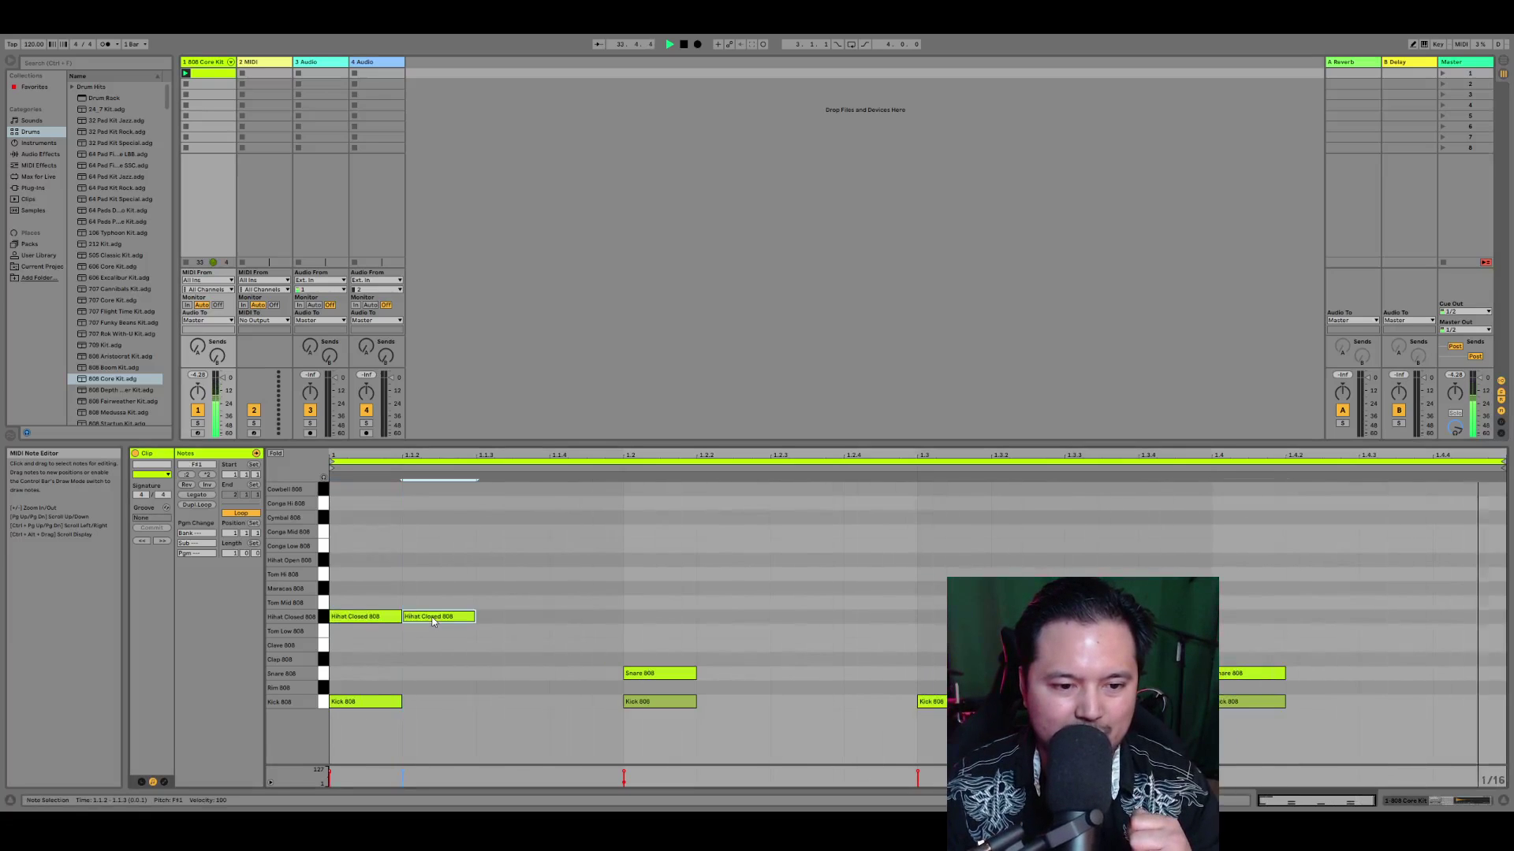
double_click(659, 615)
click(935, 617)
double_click(935, 616)
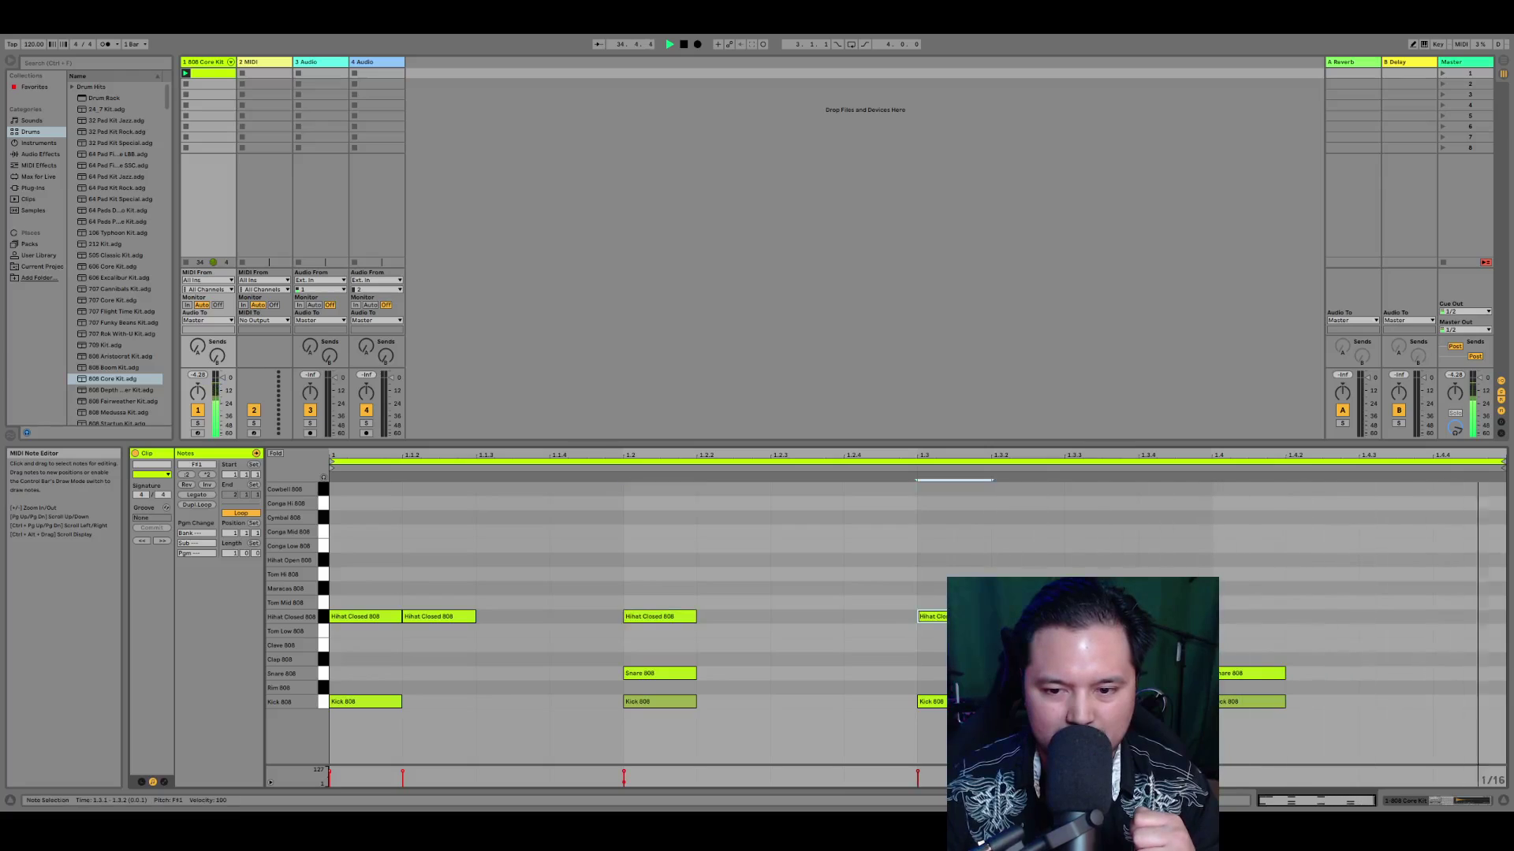
double_click(1241, 621)
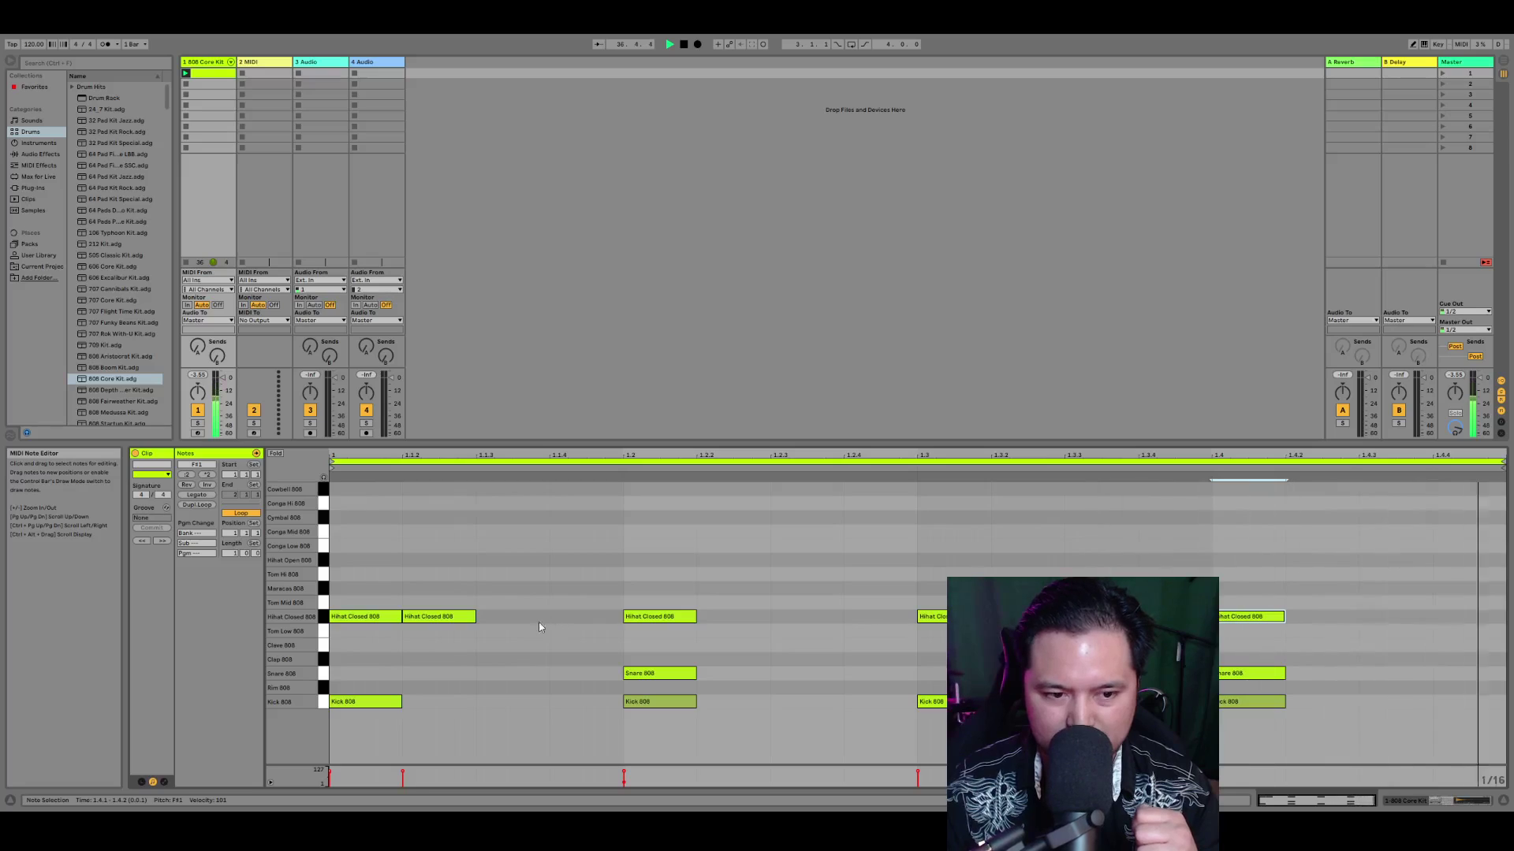
Add Hihat Closed 808 notes at 1.1.3 and 1.2.3, and move the kick on beat 1 to 1.1.3
double_click(500, 617)
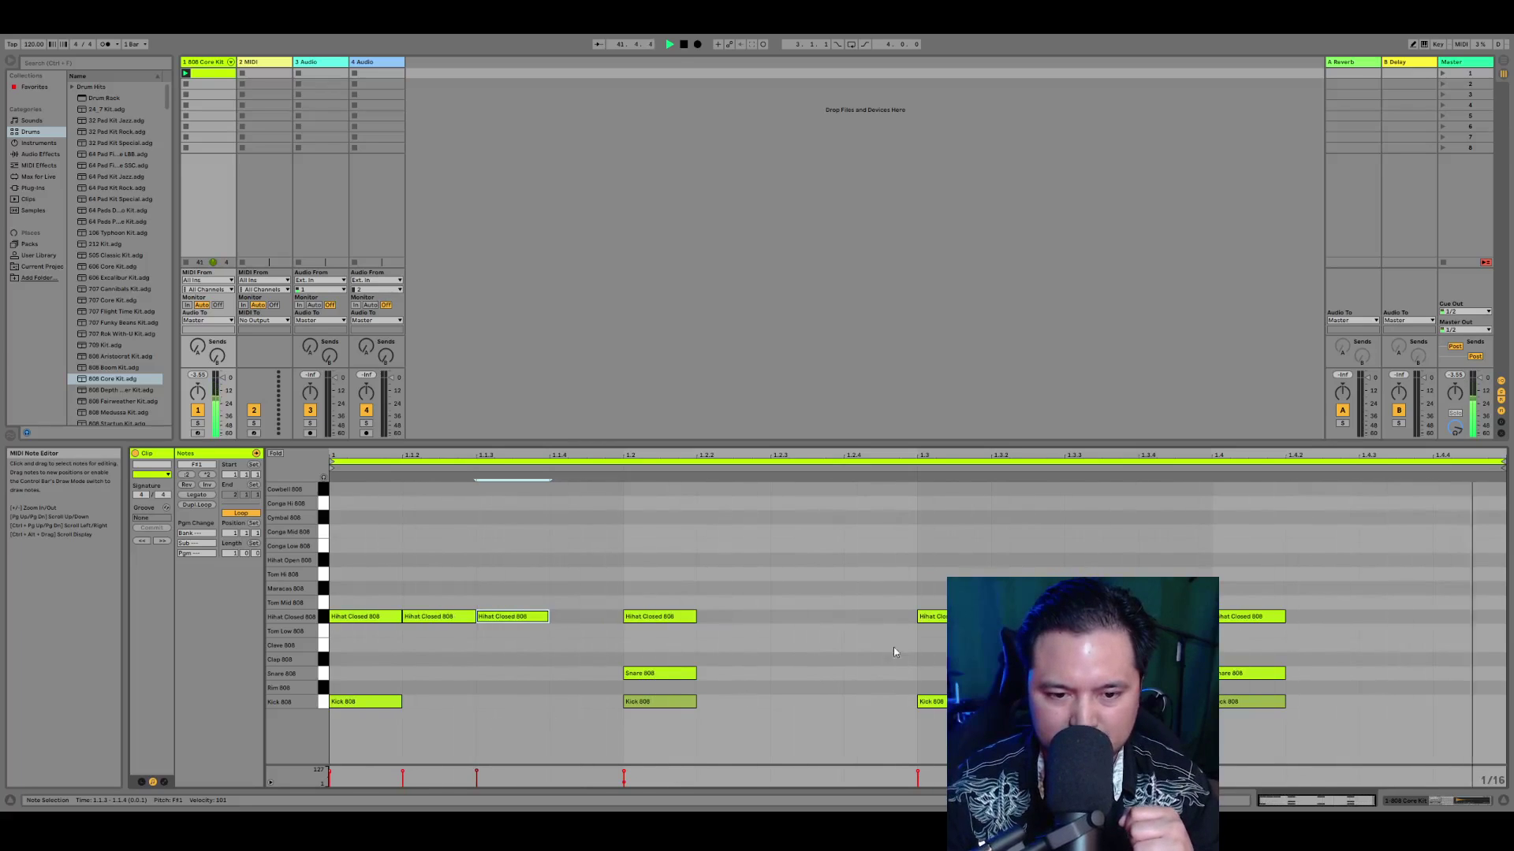
double_click(808, 617)
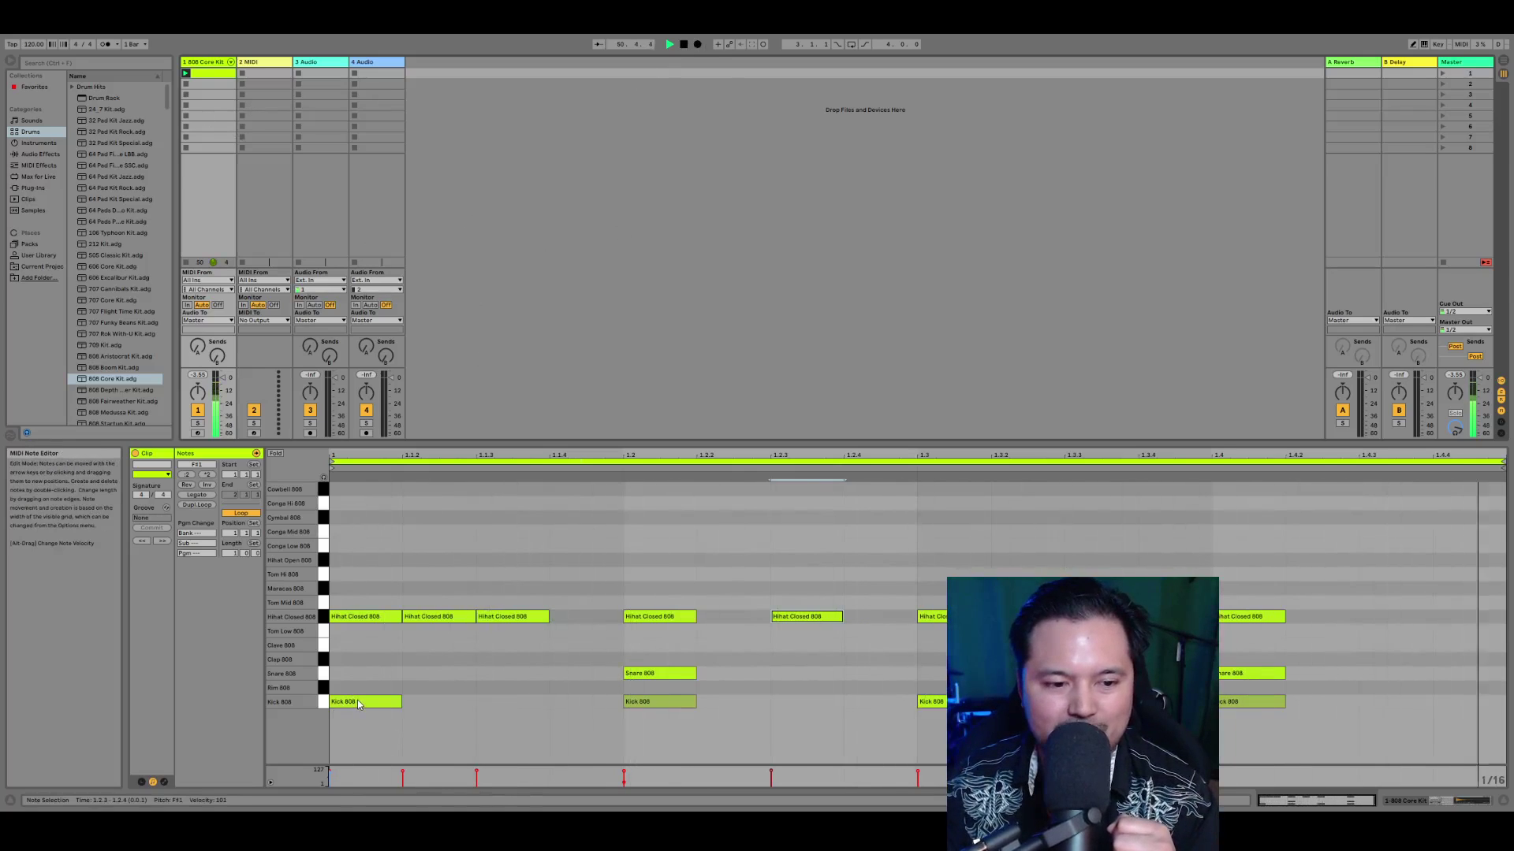
drag(350, 705, 513, 707)
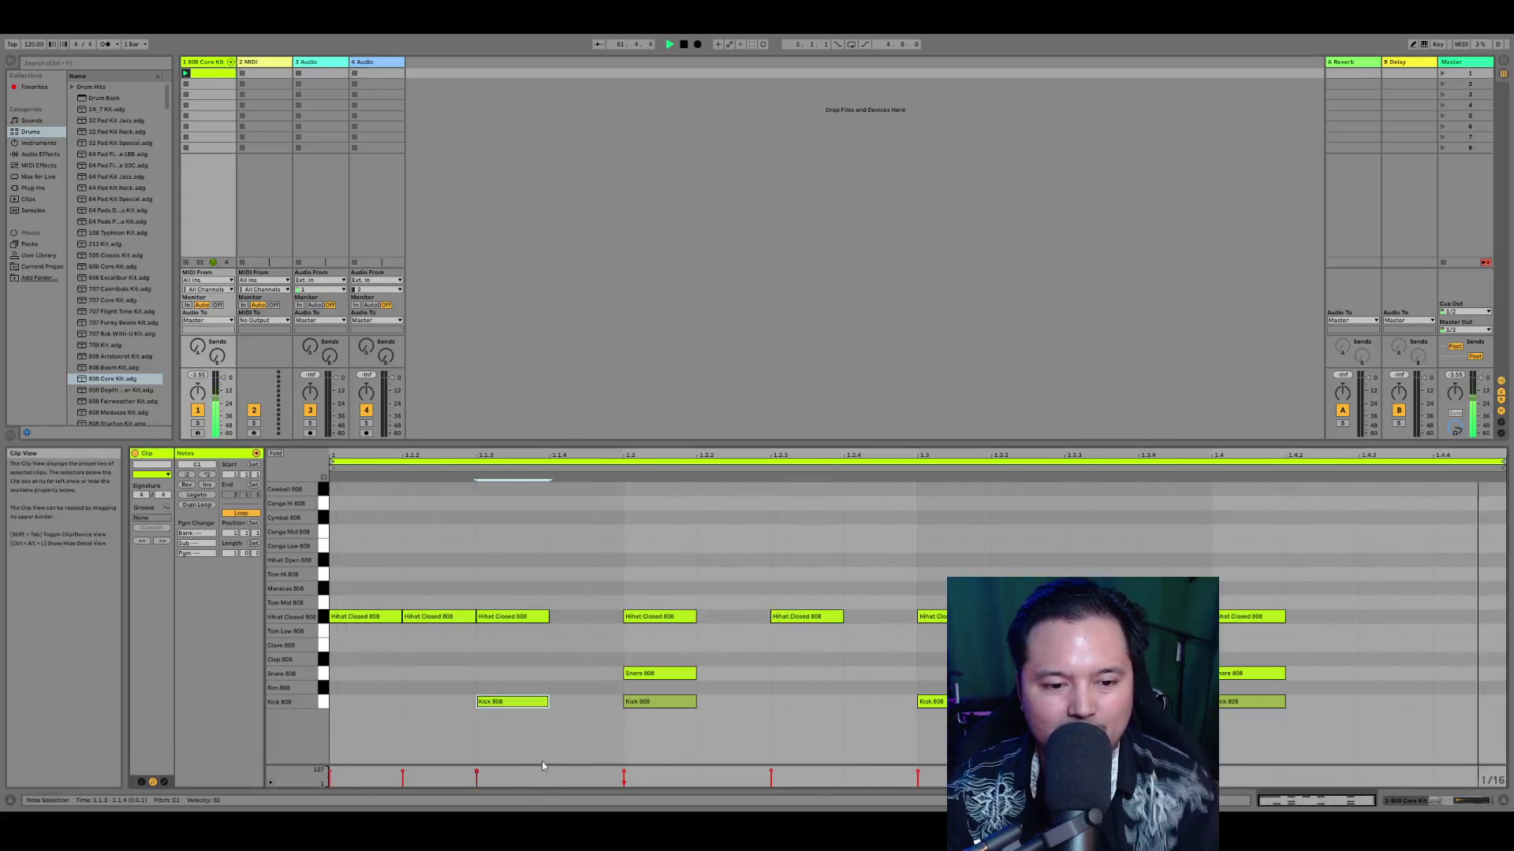